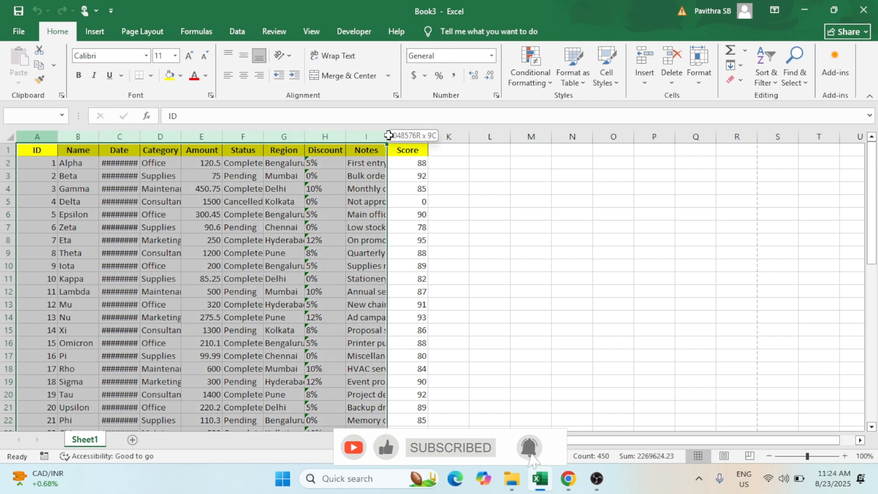
Autofit the widths of columns A through J to their contents
double_click(138, 134)
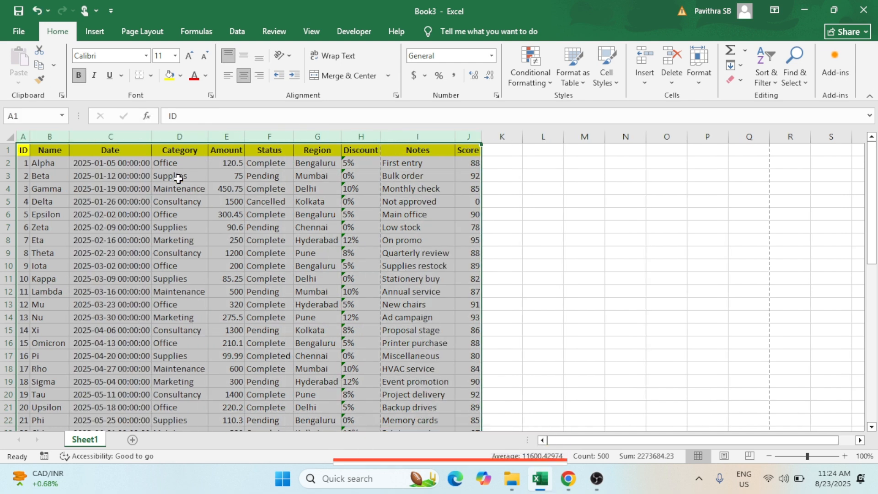
left_click(221, 205)
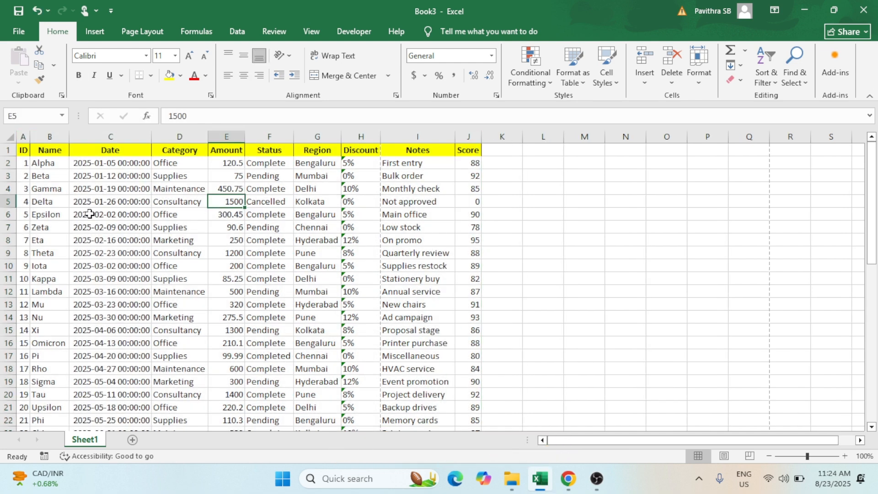
Open the print preview of the sheet, page through it to the last page, and return to the worksheet
left_click(19, 31)
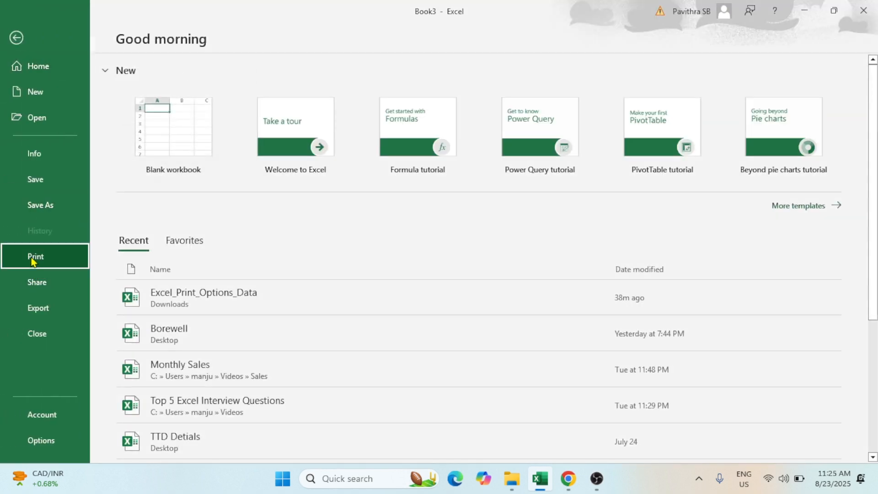
left_click(12, 257)
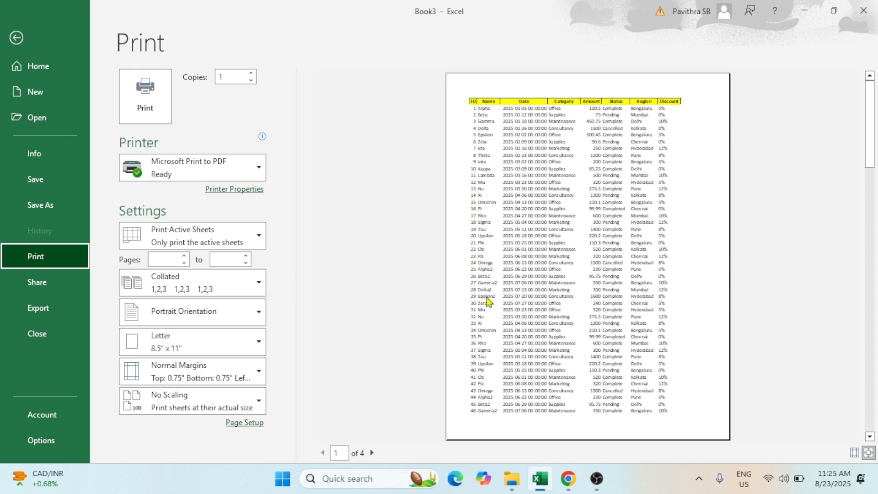
key("Escape")
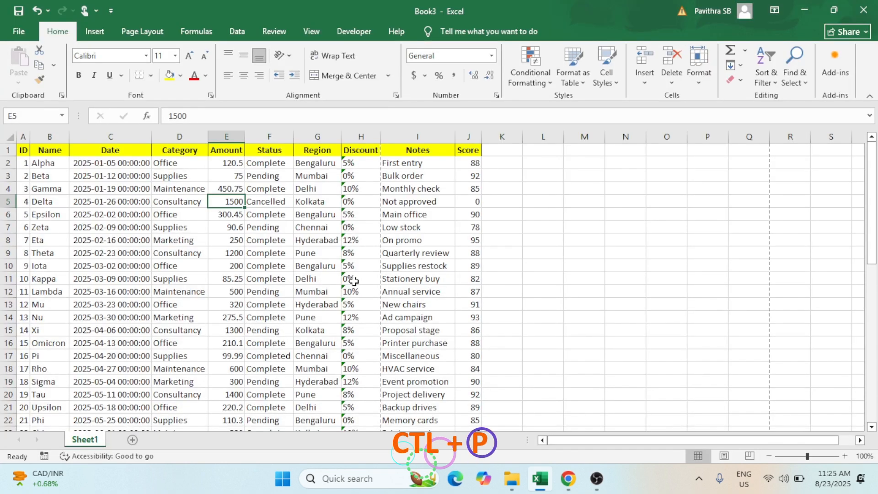
key("ctrl+p")
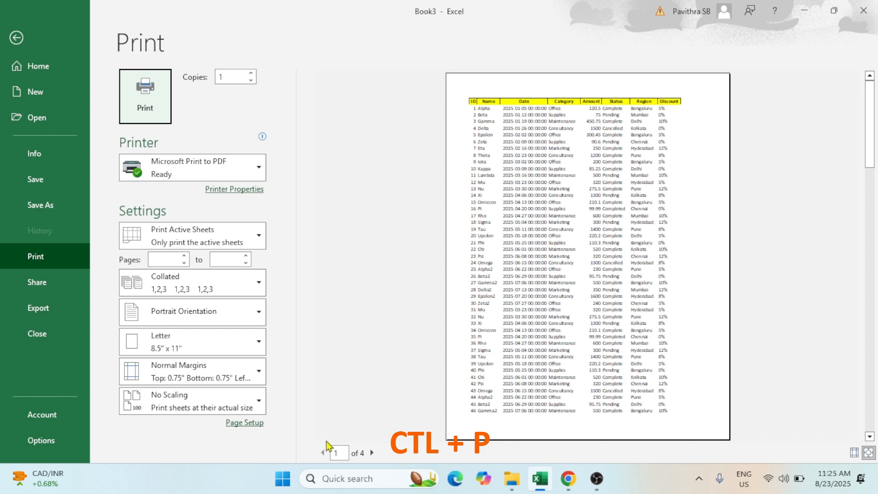
left_click(384, 457)
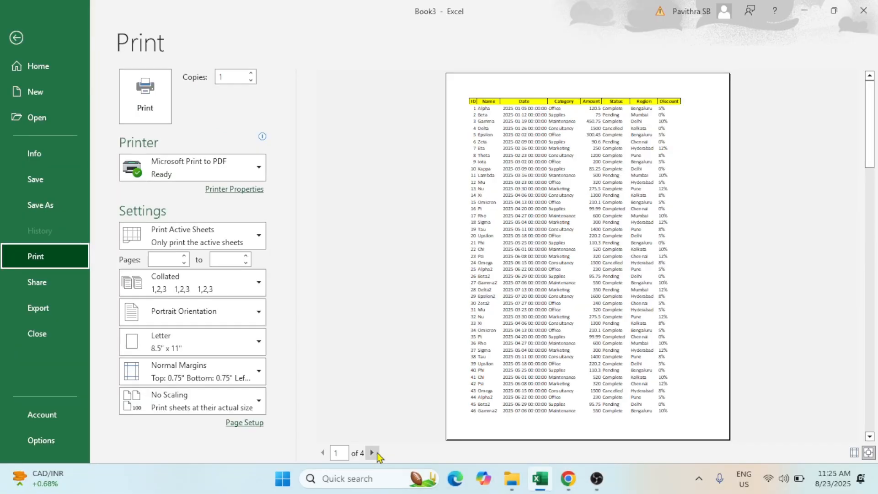
left_click(371, 453)
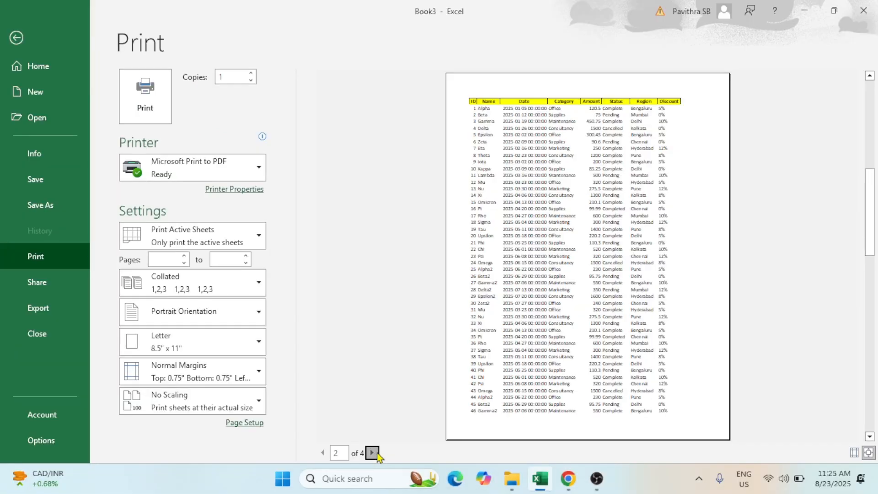
left_click(371, 453)
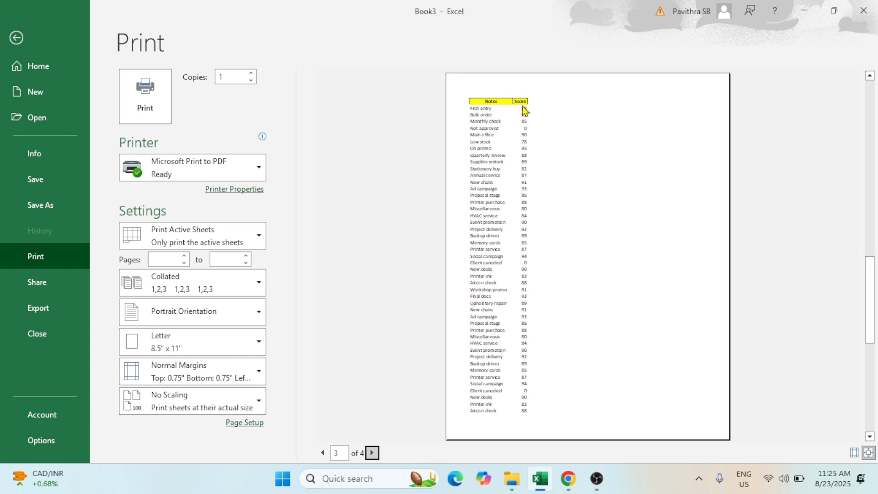
left_click(372, 453)
key("Tab")
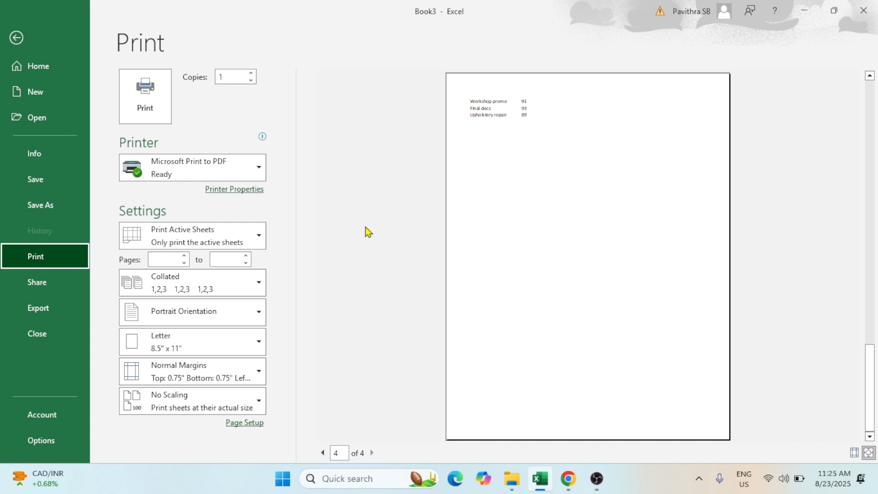
key("Escape")
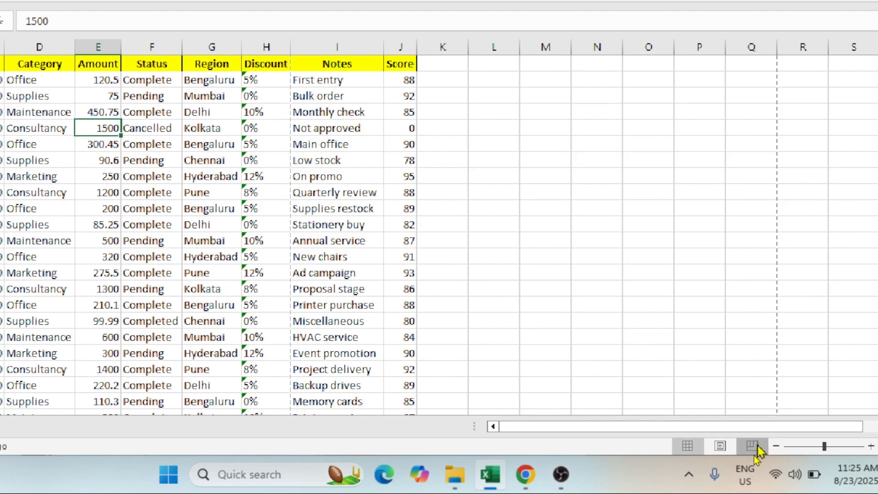
In Page Break Preview, autofit the Date column and review the page breaks, returning to Normal view at the end
left_click(752, 447)
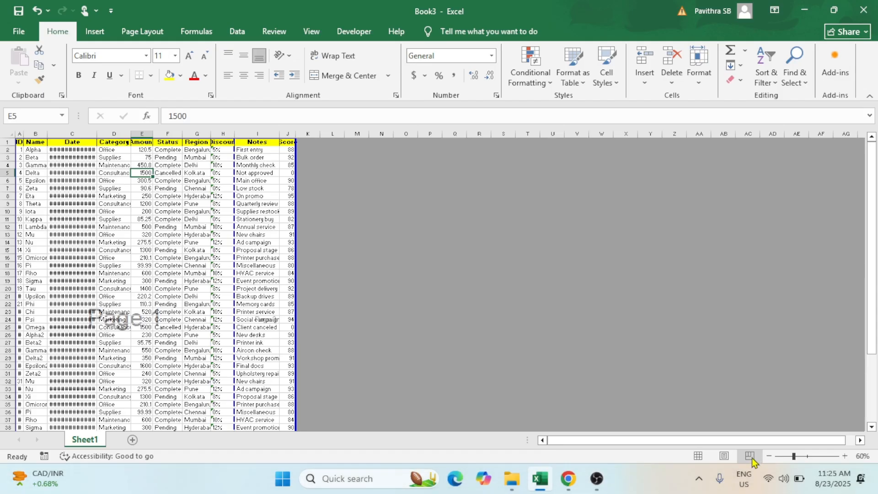
double_click(95, 138)
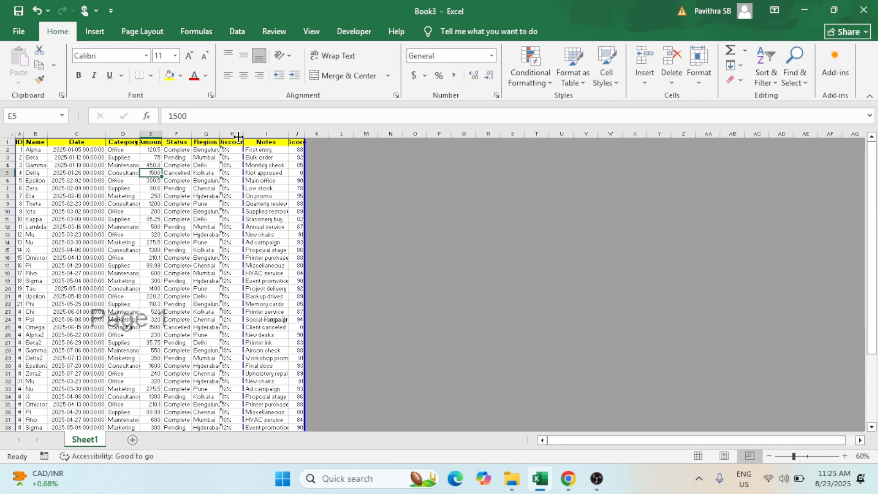
scroll(255, 244, "down", 6)
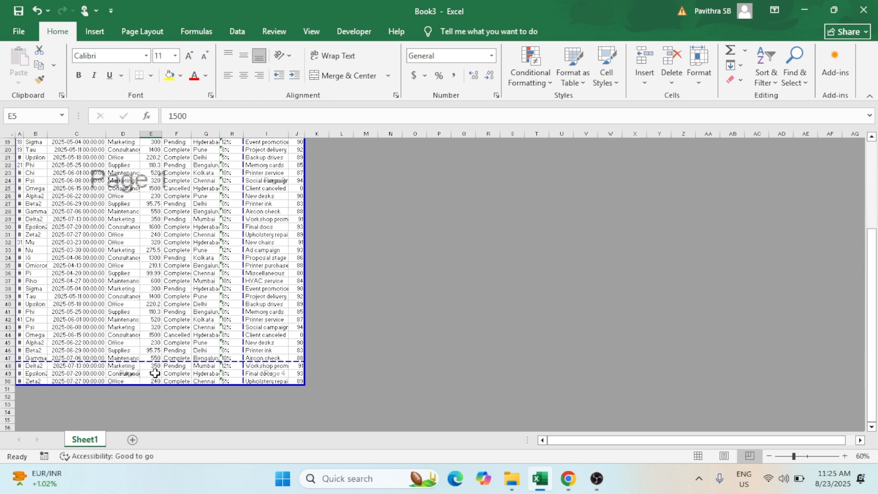
scroll(170, 342, "up", 6)
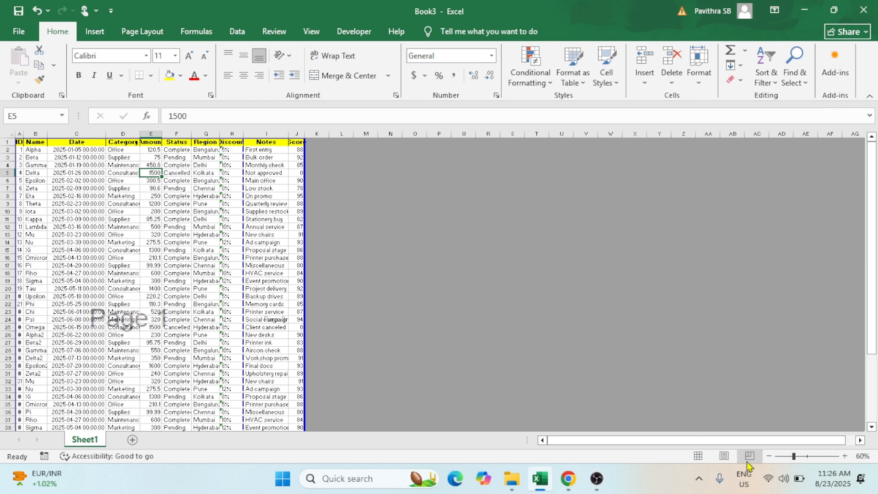
left_click(697, 455)
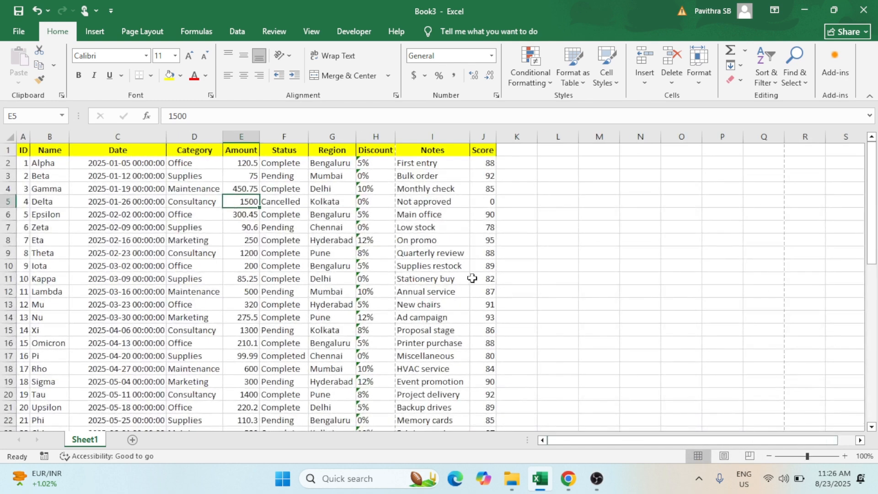
Clear any existing print area from the whole sheet
left_click(4, 138)
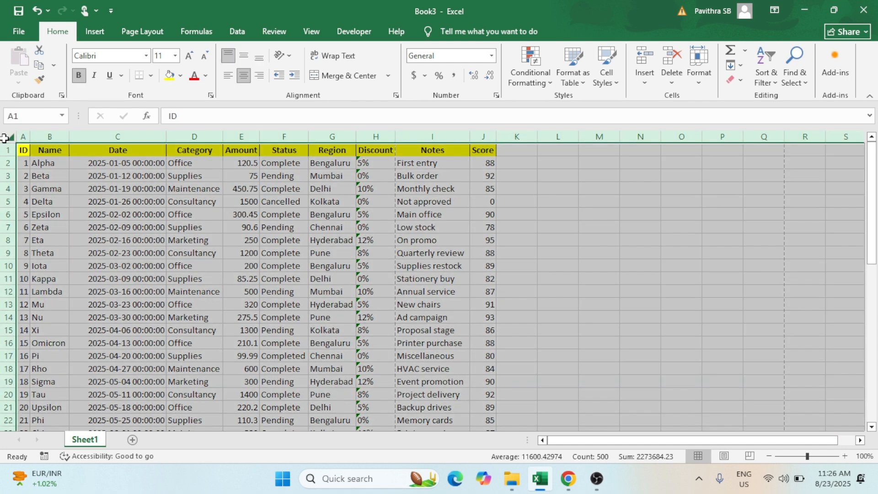
left_click(139, 32)
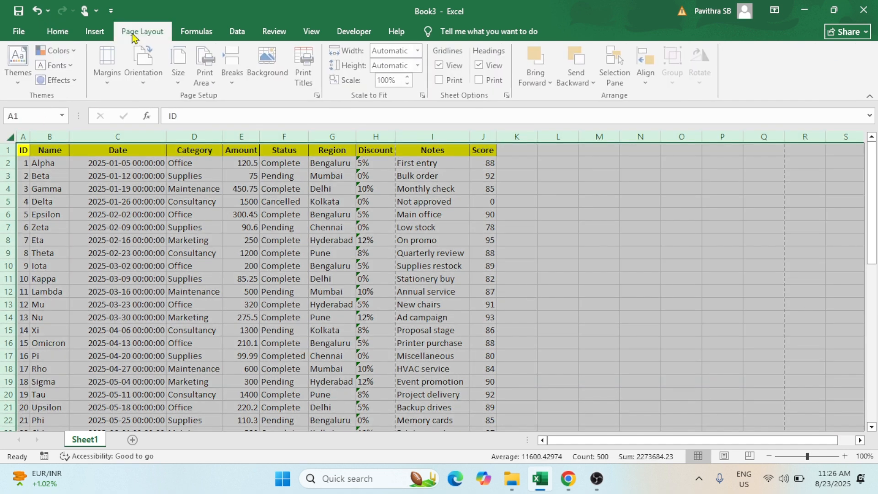
left_click(207, 76)
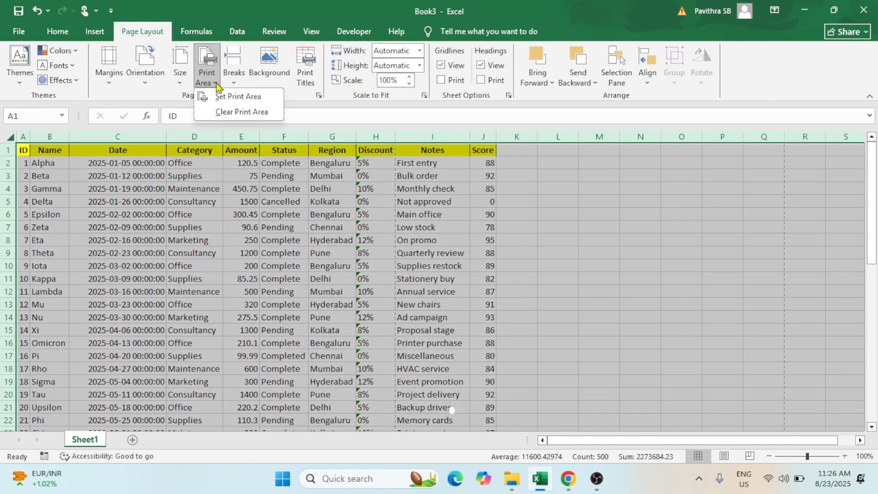
left_click(236, 112)
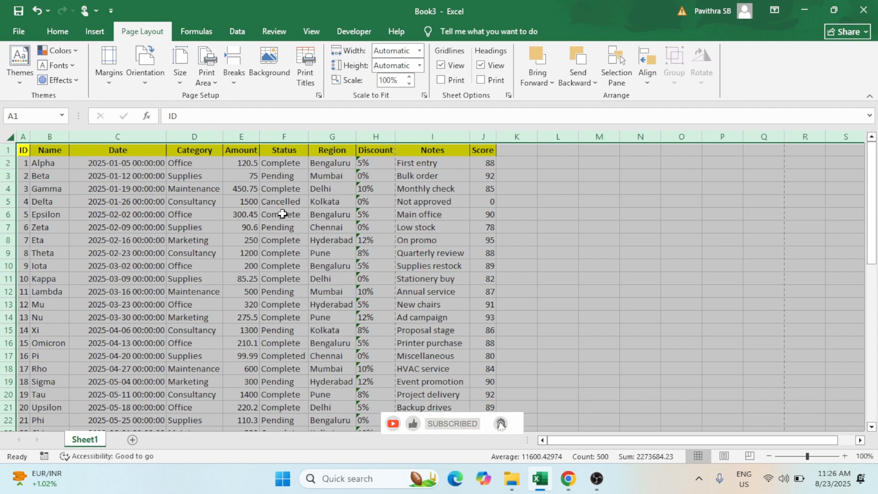
Set the full data table, A1 through J50, as the print area
left_click(23, 151)
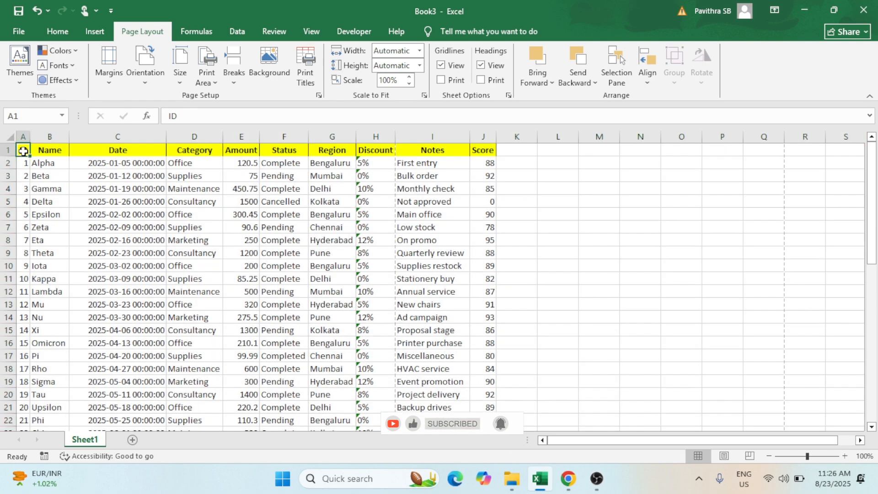
key("ctrl+shift+End")
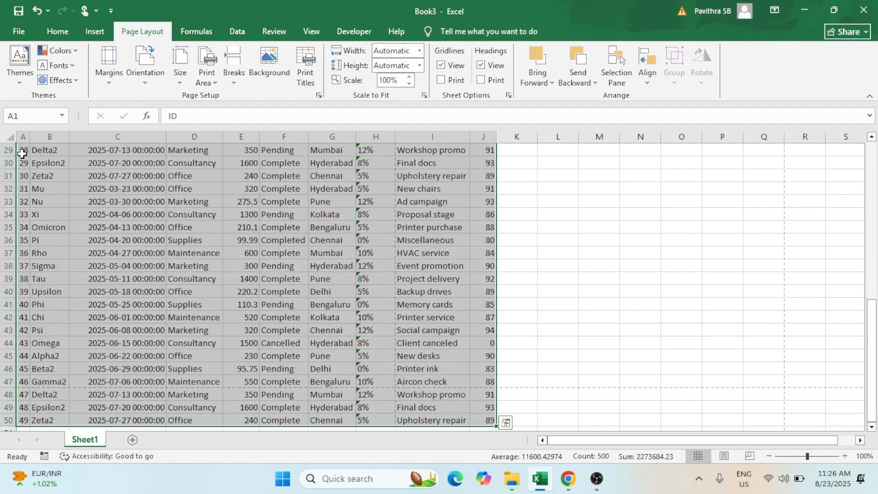
left_click(206, 75)
left_click(220, 95)
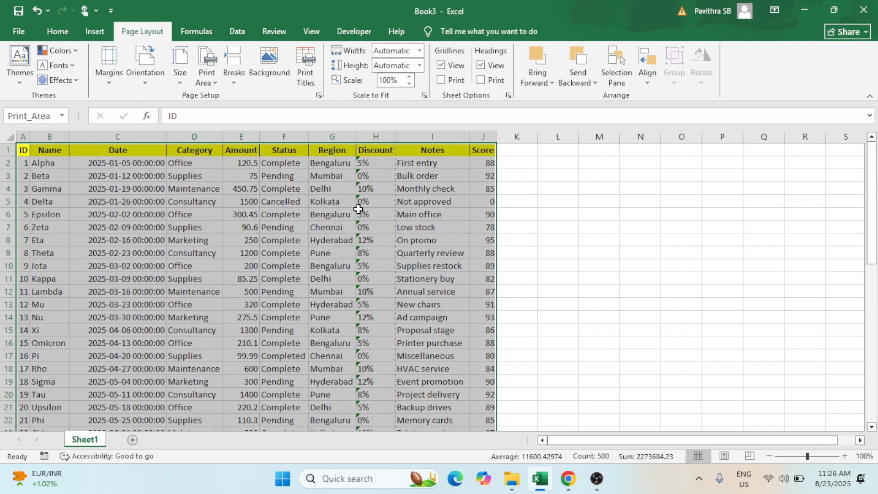
left_click(215, 84)
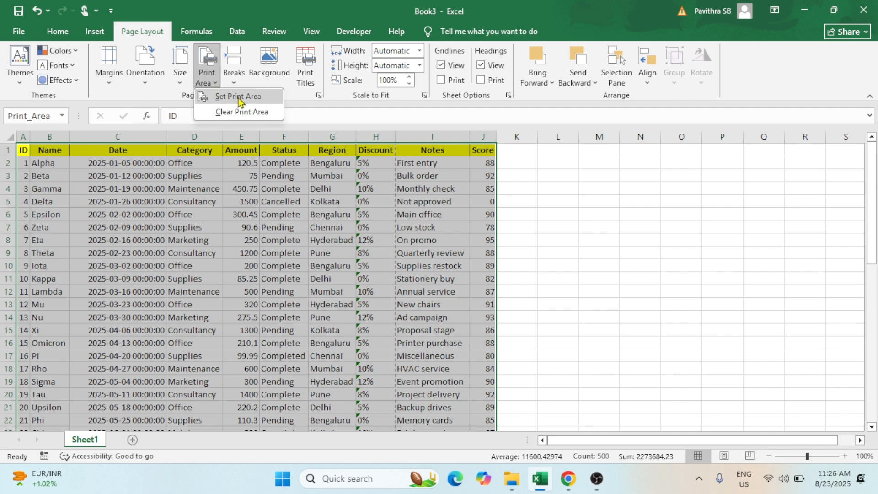
left_click(309, 196)
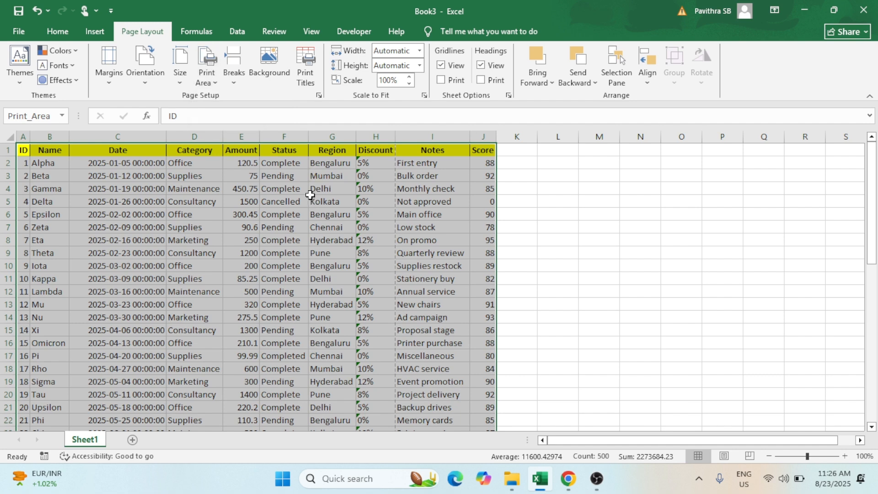
Change the print orientation to Landscape and check the preview pages
key("ctrl+p")
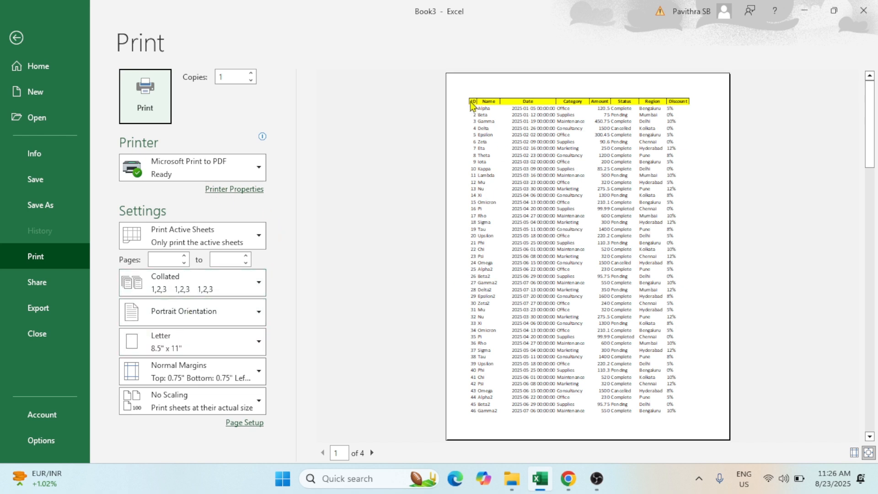
left_click(221, 318)
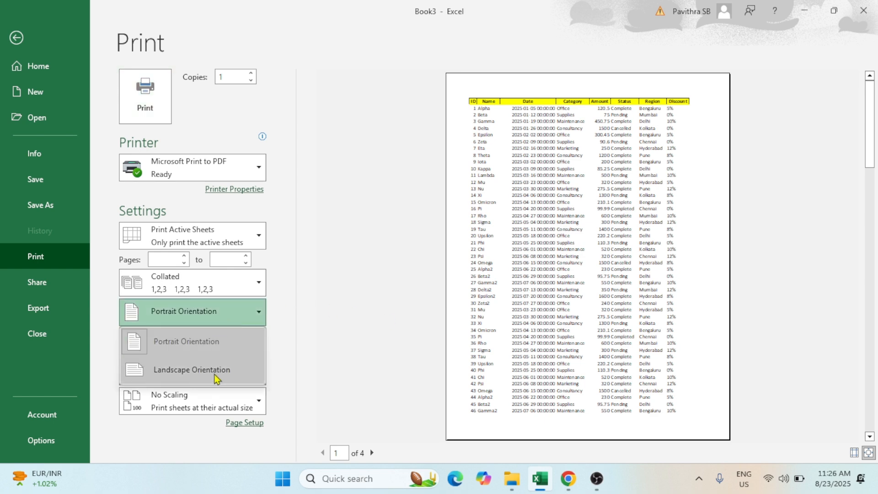
left_click(216, 375)
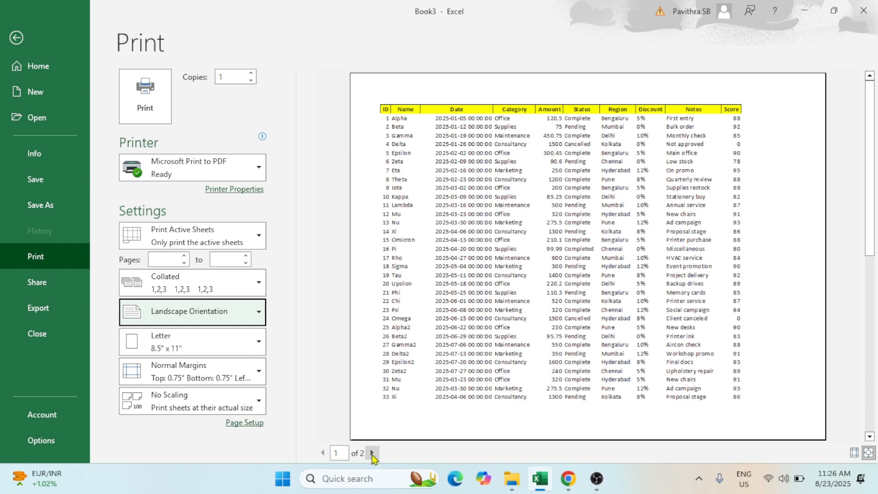
left_click(372, 454)
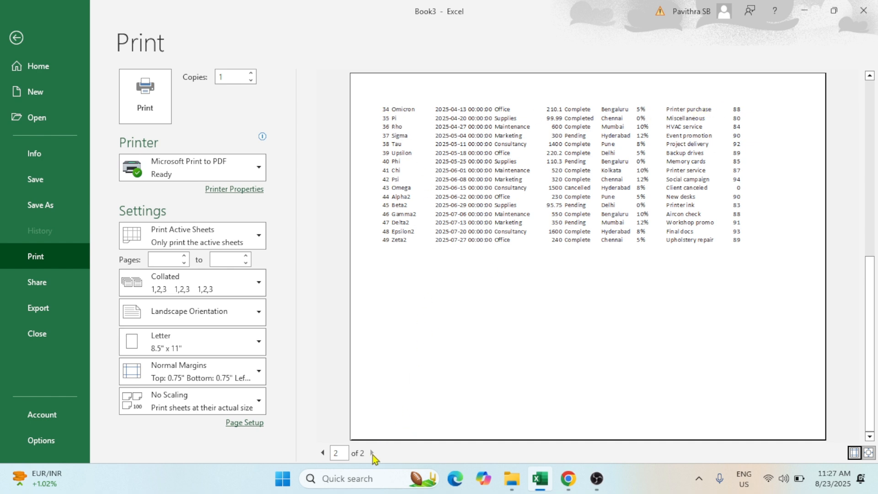
left_click(322, 452)
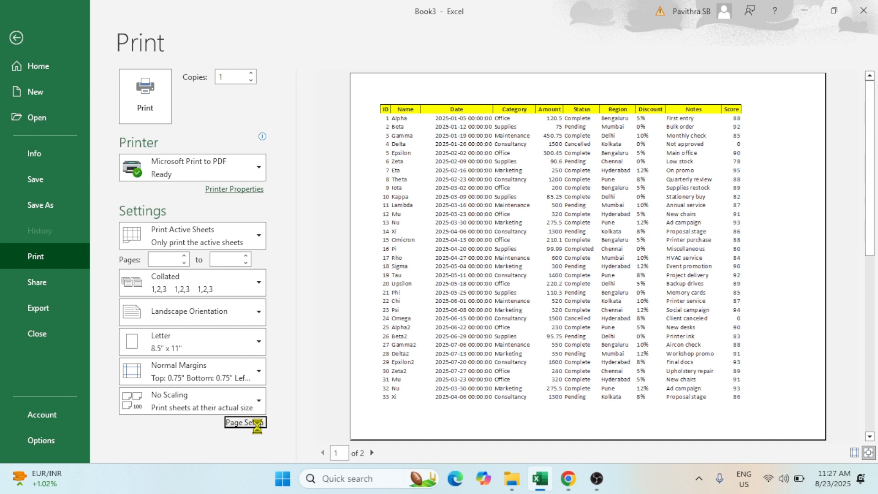
In Page Setup, set the paper size to A4 and center the printout horizontally on the page
left_click(250, 424)
left_click_drag(449, 182, 354, 103)
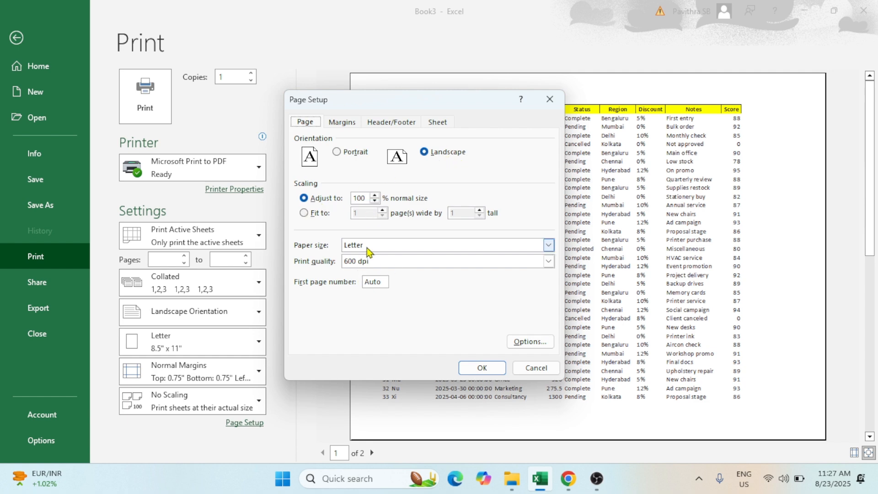
left_click(548, 246)
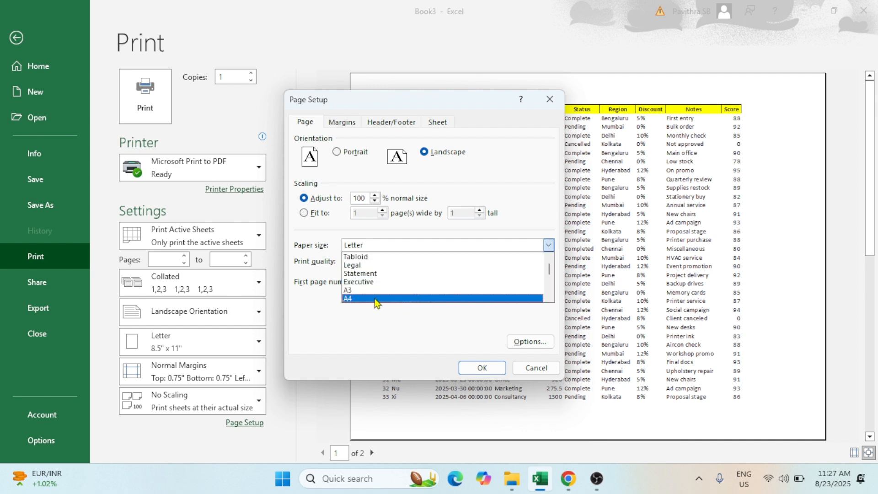
left_click(374, 298)
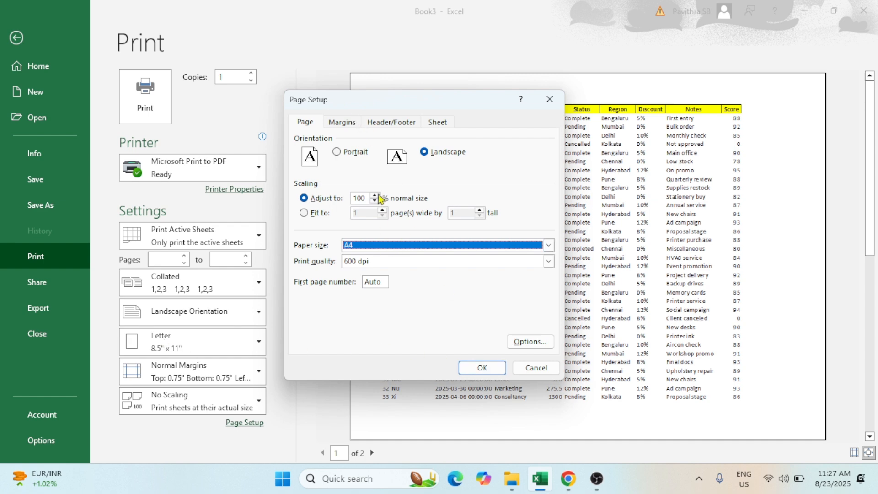
left_click(345, 123)
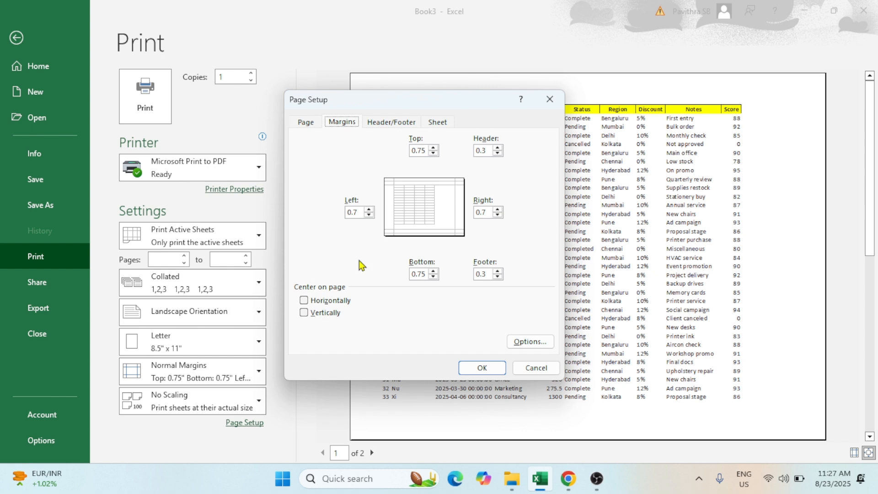
left_click(305, 302)
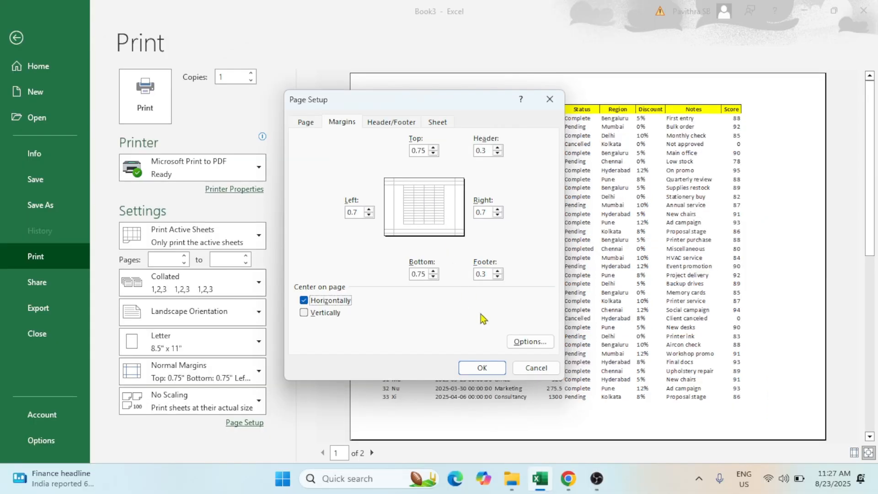
Review the header/footer and sheet options in Page Setup, apply the page settings, and return to the worksheet
left_click(405, 127)
left_click(440, 125)
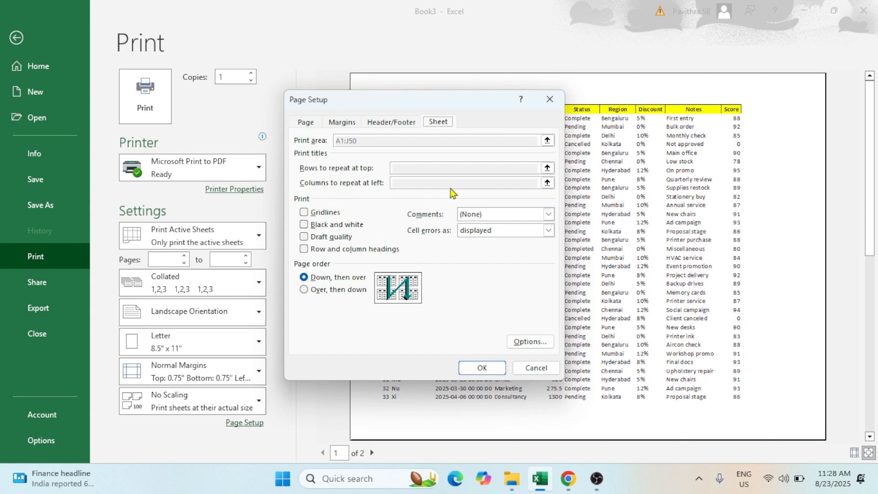
left_click(490, 368)
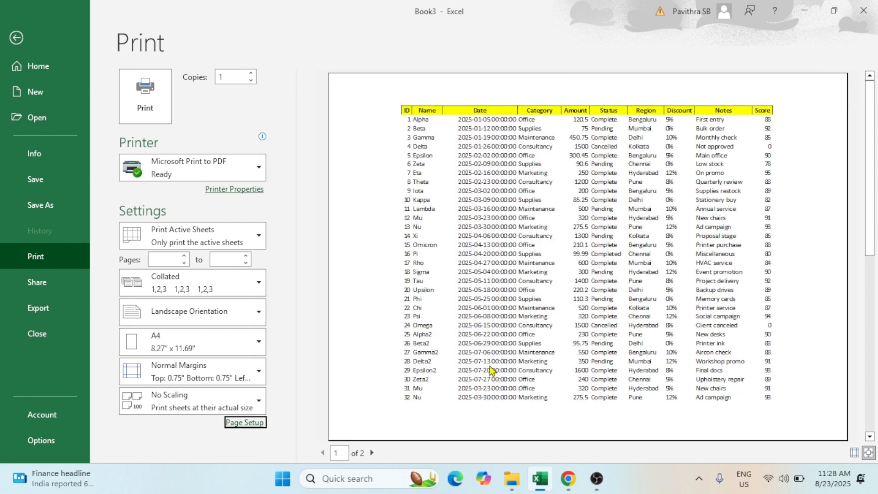
key("Escape")
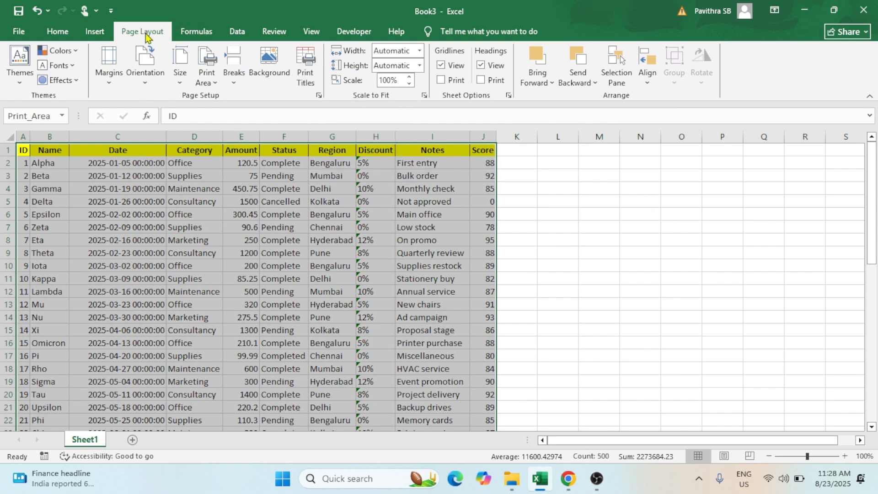
Set row 1 to repeat at the top of every printed page and check page 2 in the print preview
left_click(303, 84)
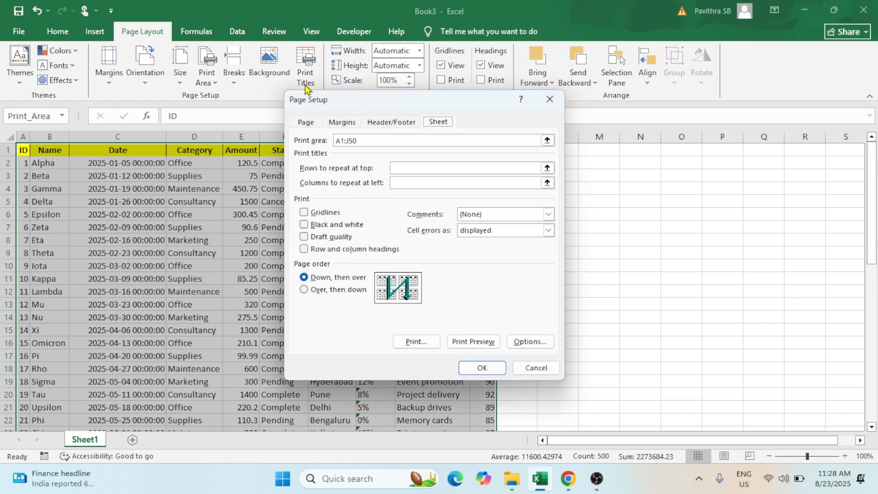
left_click_drag(447, 99, 576, 111)
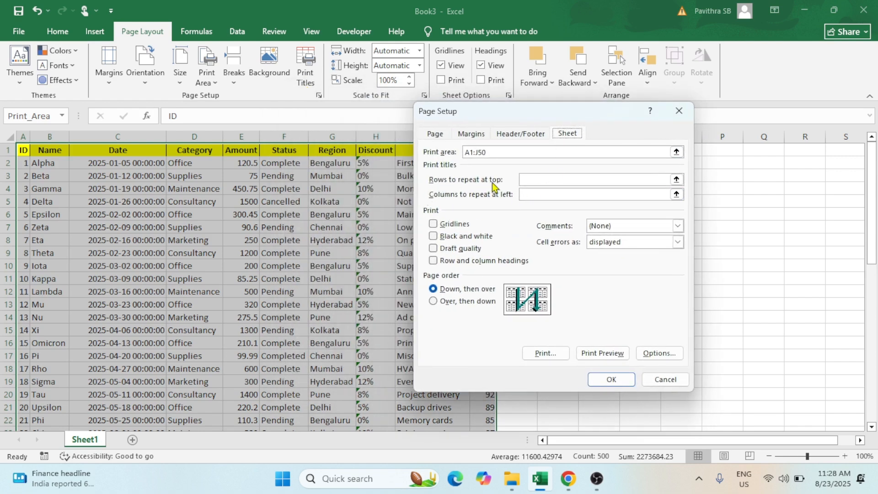
left_click(540, 195)
left_click(538, 180)
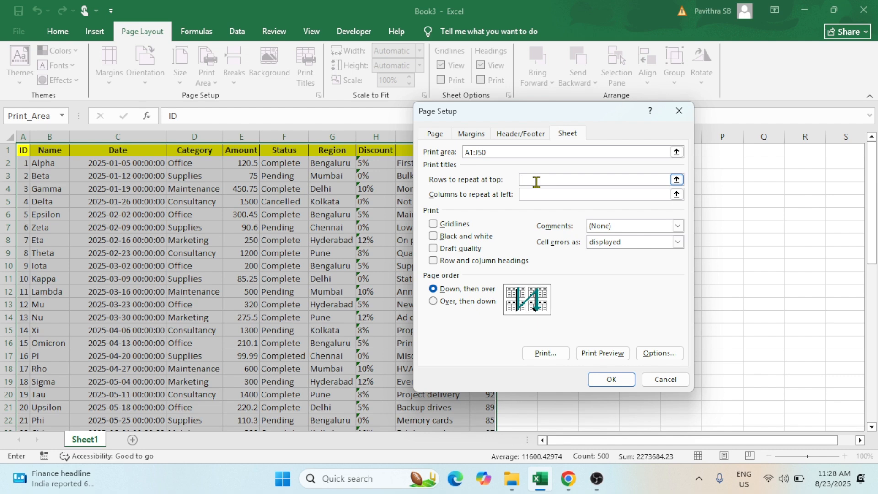
left_click(8, 150)
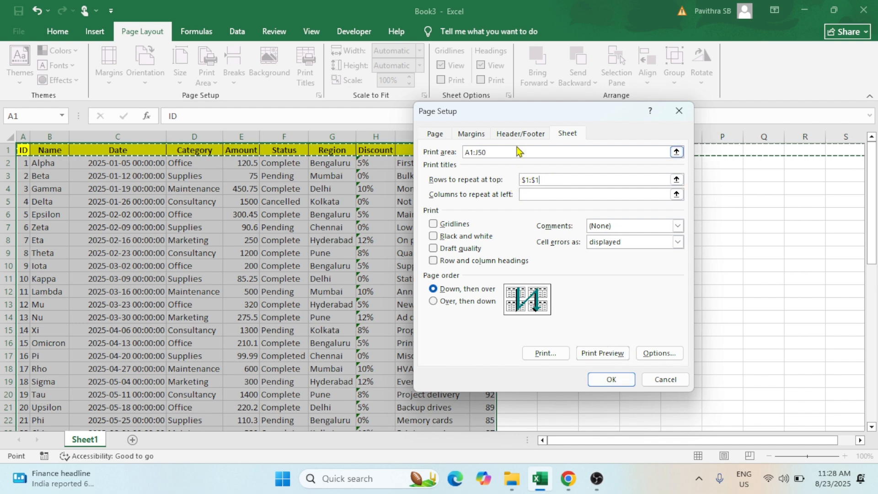
left_click(602, 353)
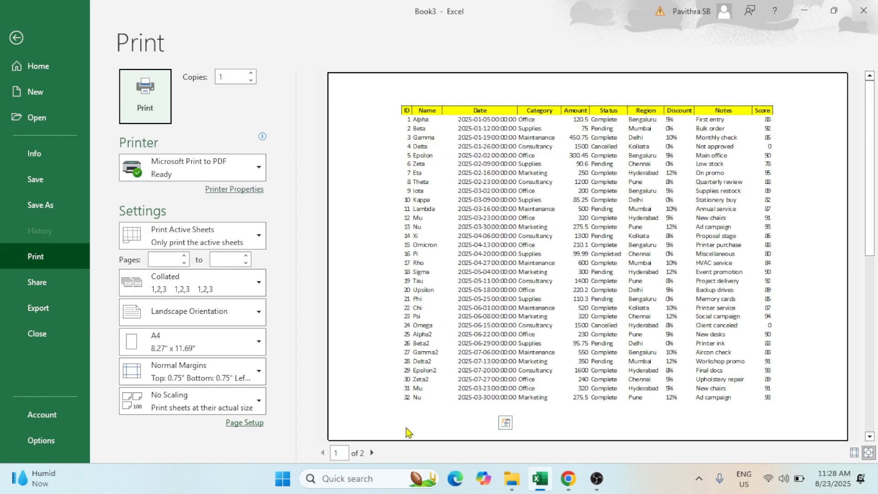
left_click(371, 453)
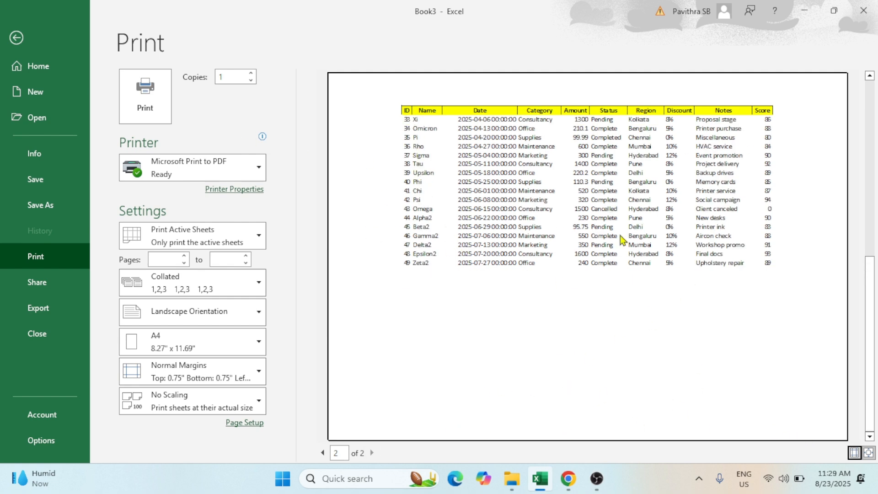
Create a custom page header with "ABC Company Reports" in the center section
left_click(246, 422)
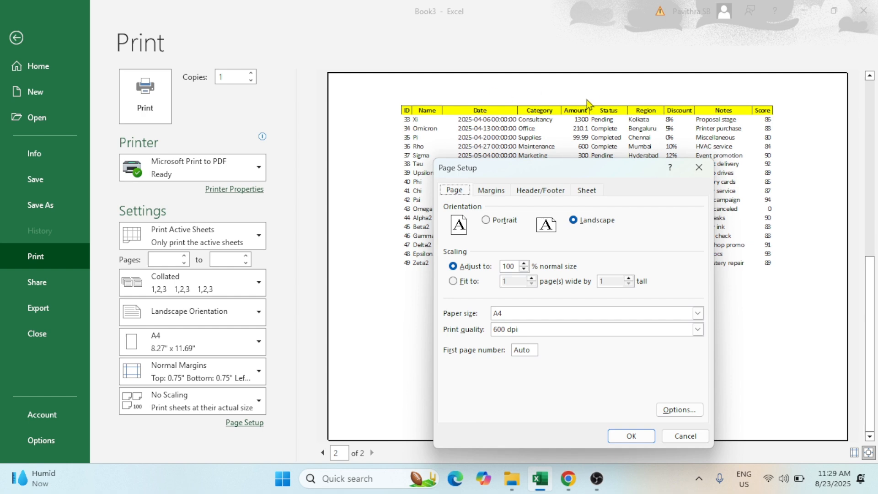
left_click(535, 191)
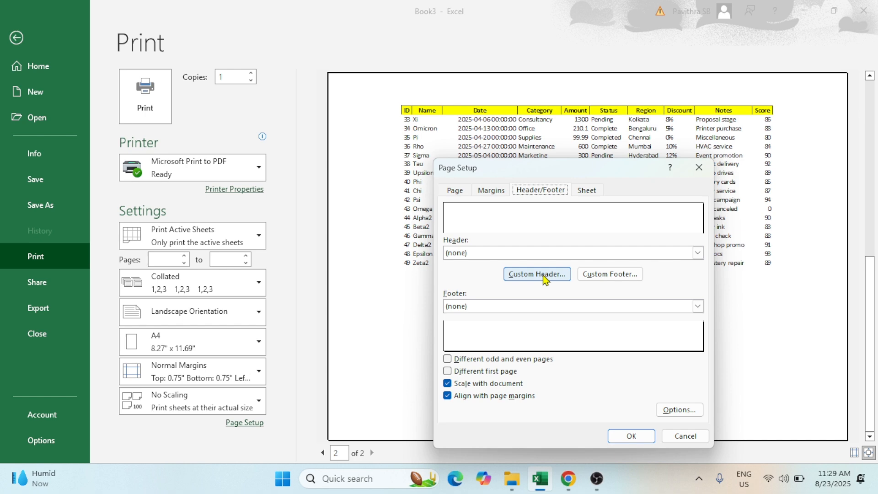
left_click(471, 254)
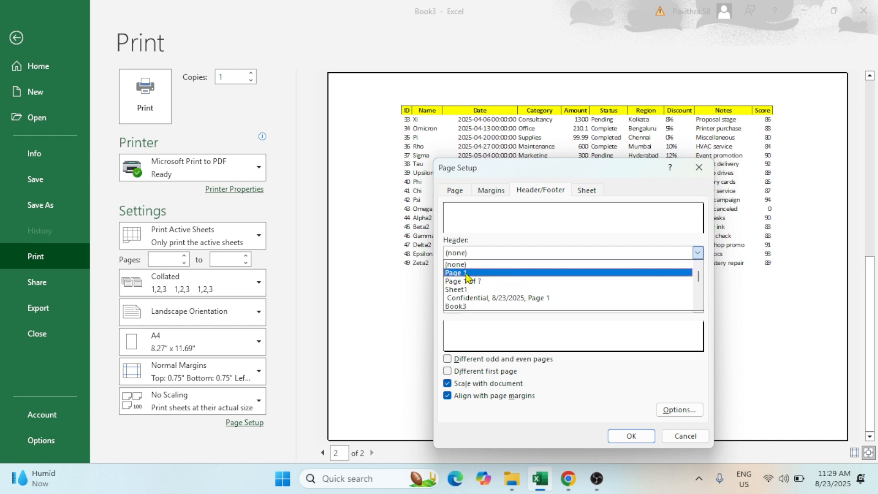
scroll(498, 305, "down", 2)
scroll(502, 306, "up", 2)
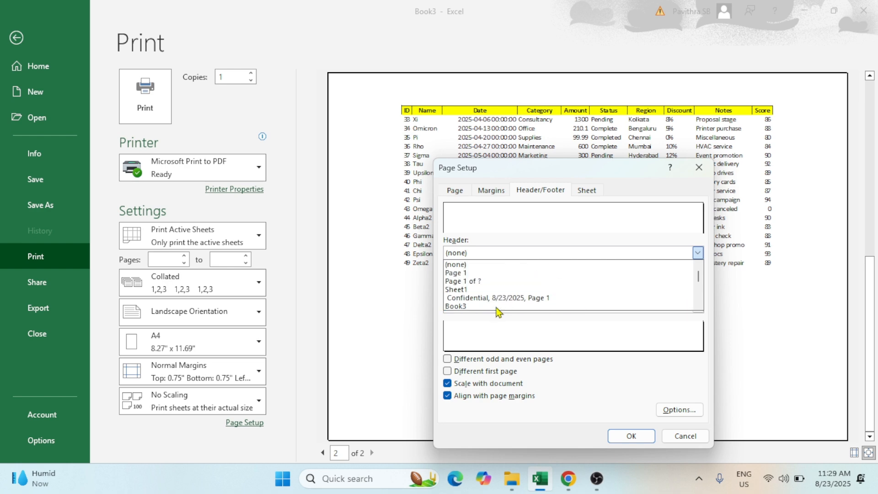
left_click(559, 249)
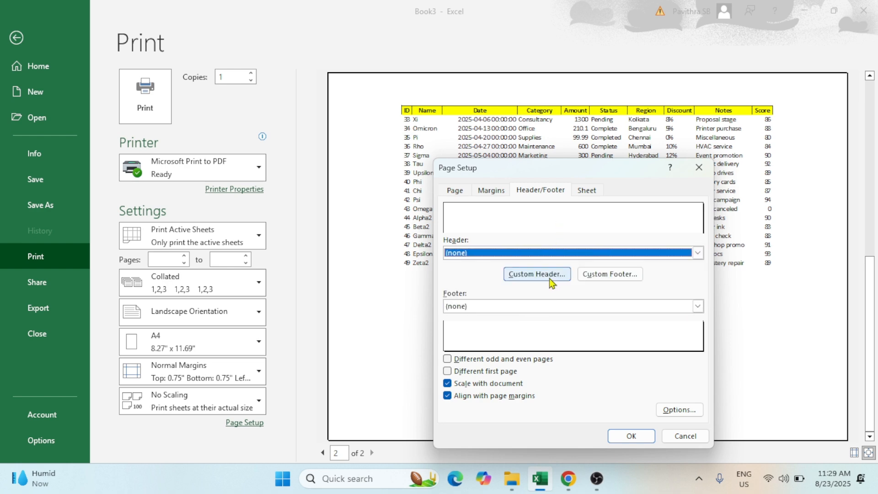
left_click(547, 276)
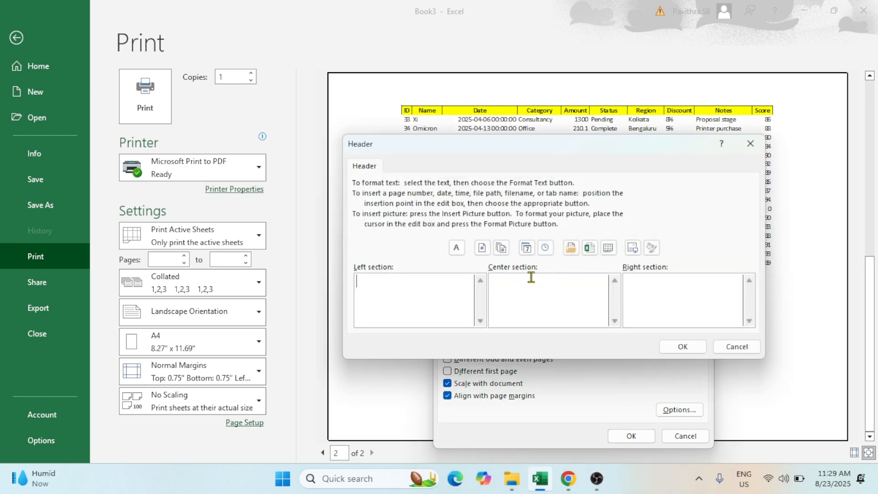
left_click(529, 284)
type("ABC Company Reports")
left_click(675, 349)
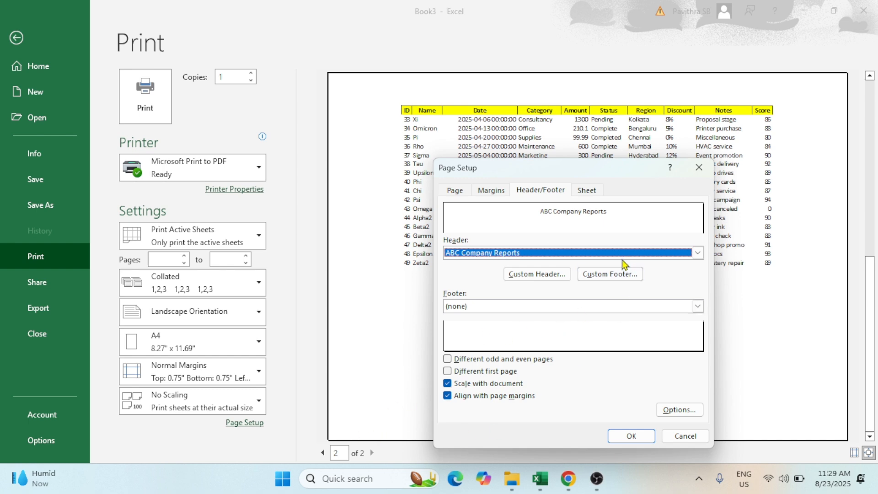
Set the footer to the preset "Confidential, 8/23/2025, Page 1", apply the page setup, and check both preview pages
left_click(623, 308)
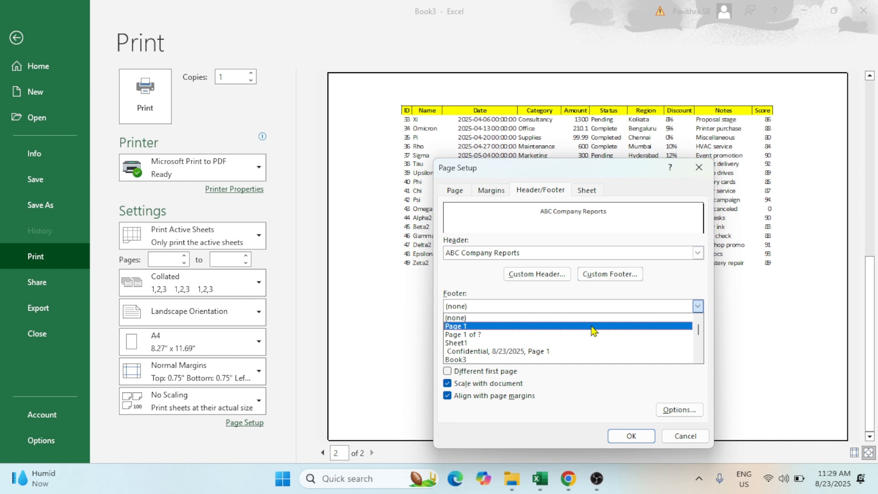
scroll(592, 330, "down", 3)
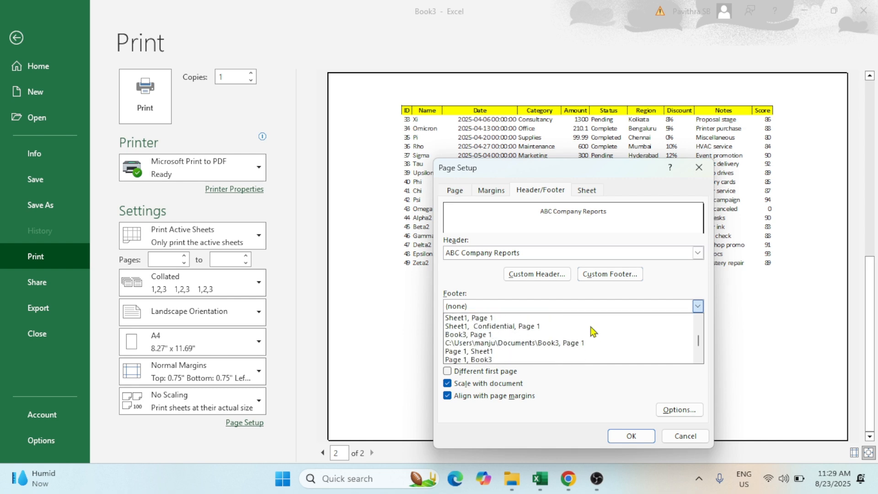
scroll(591, 327, "down", 4)
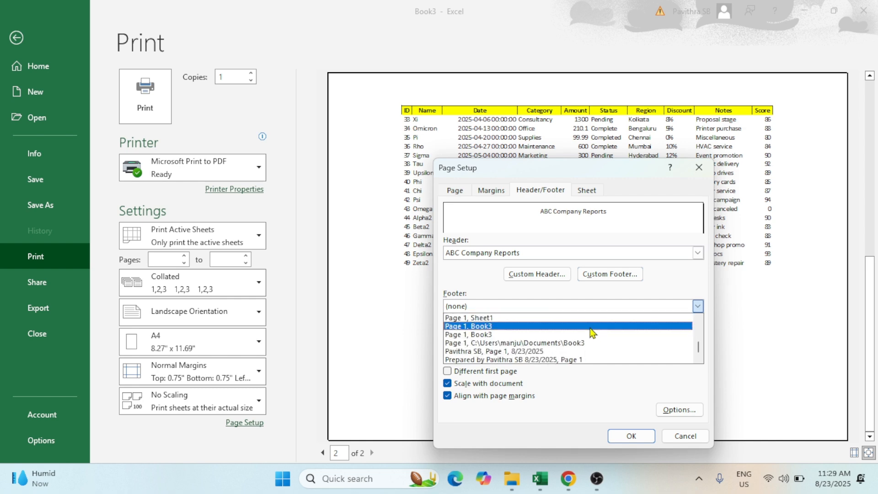
scroll(590, 328, "up", 6)
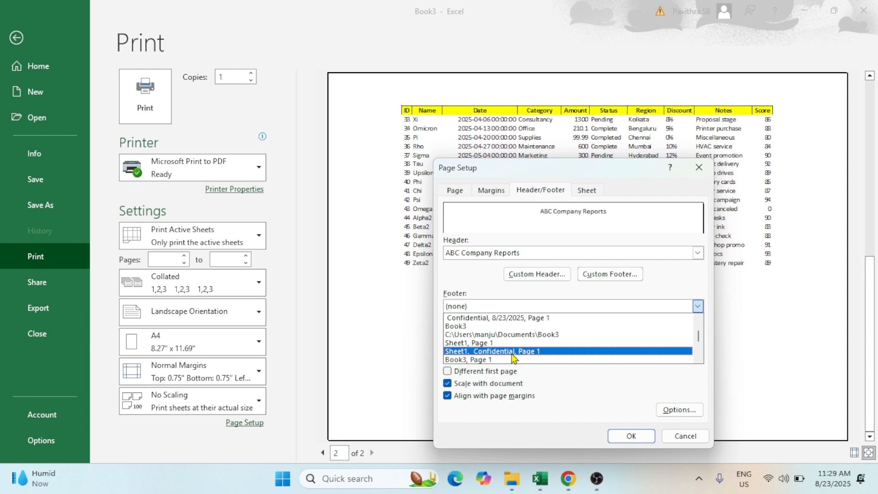
scroll(531, 355, "up", 2)
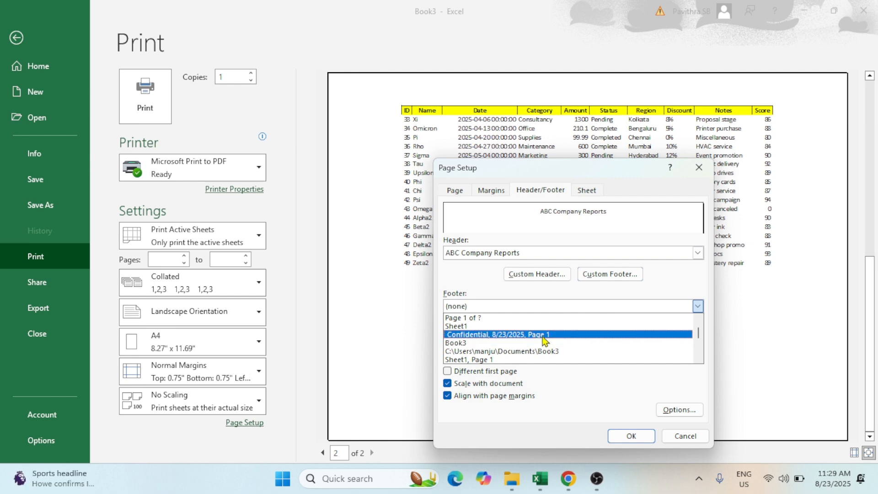
left_click(505, 338)
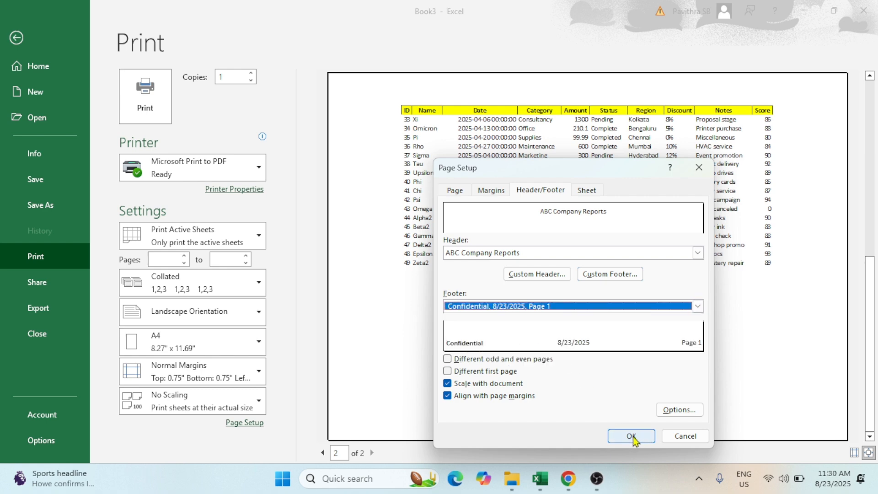
left_click(631, 436)
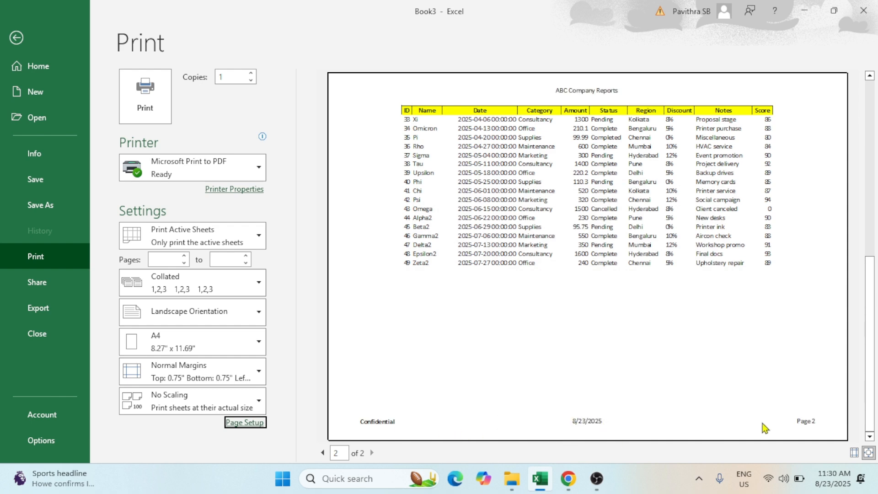
scroll(664, 238, "up", 3)
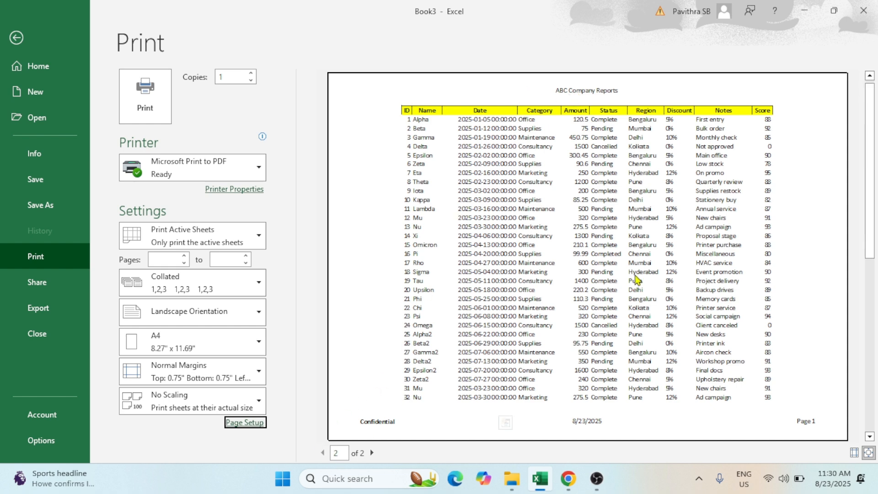
scroll(638, 279, "down", 3)
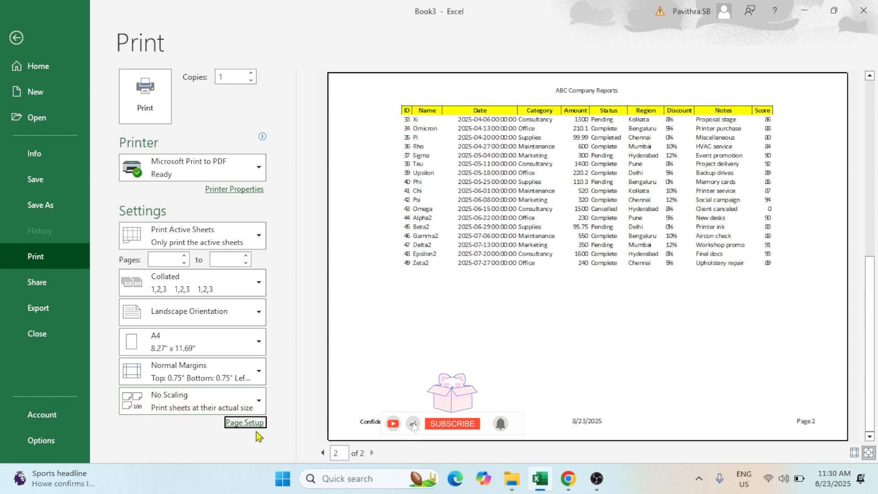
Turn on printing of gridlines for the worksheet and check both pages in the print preview
left_click(46, 66)
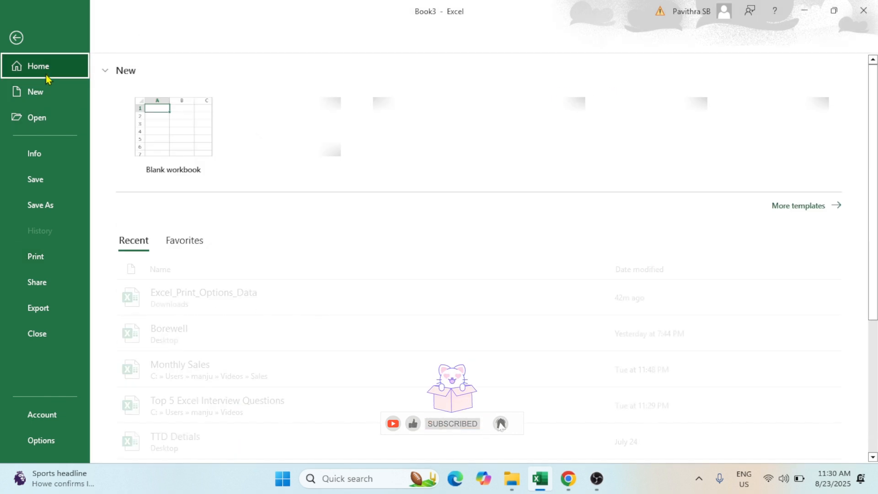
key("Escape")
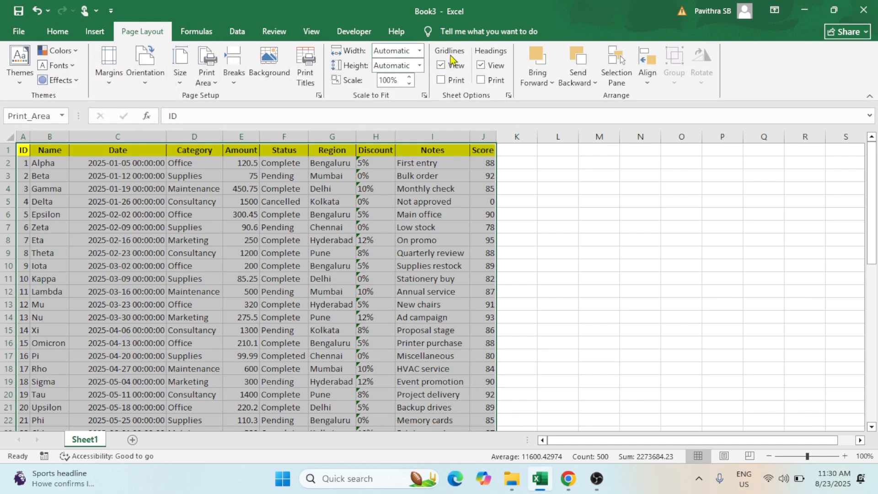
left_click(455, 69)
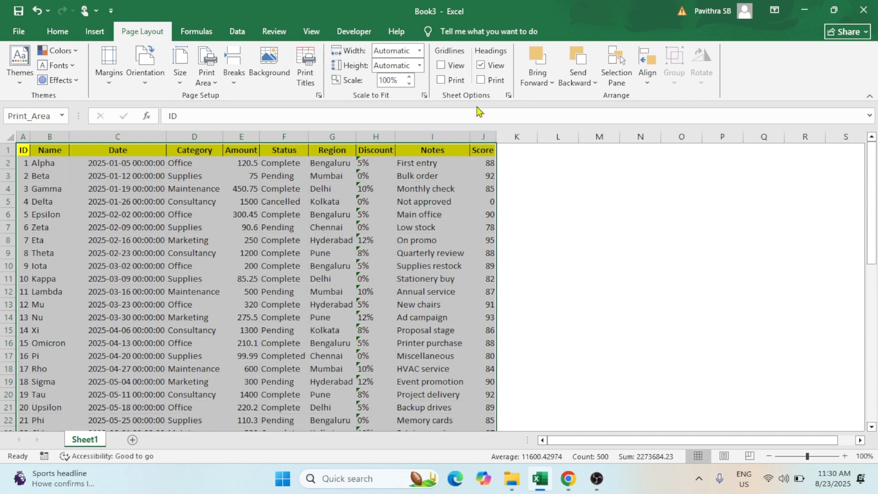
left_click(456, 67)
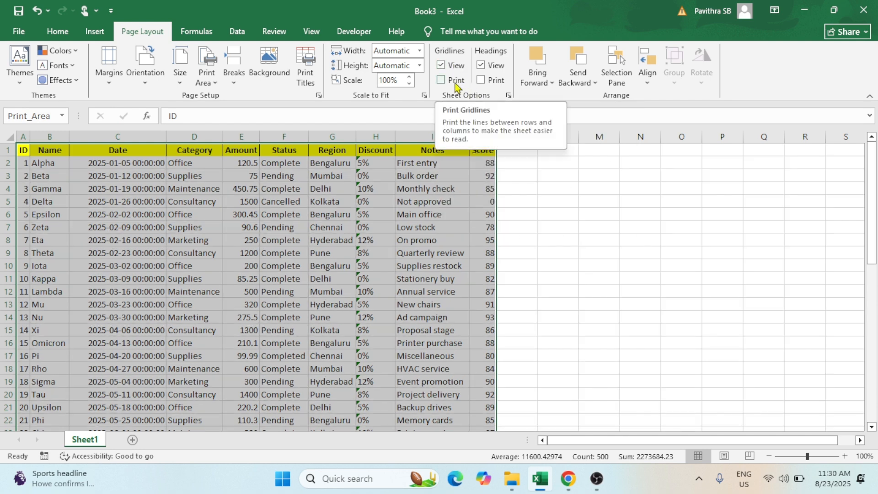
left_click(455, 83)
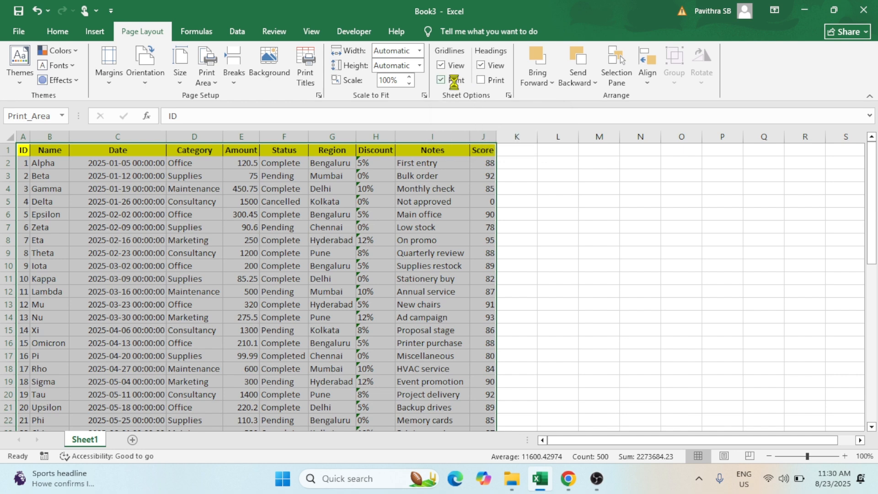
left_click(21, 38)
left_click(47, 257)
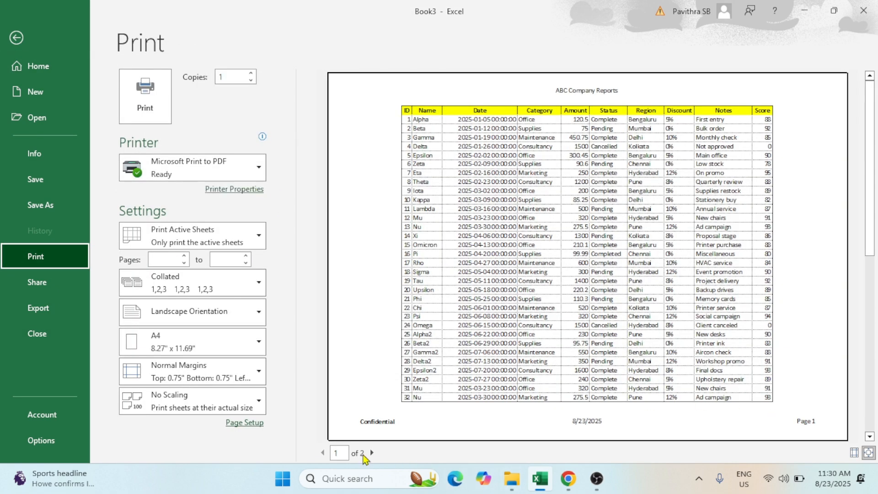
left_click(372, 453)
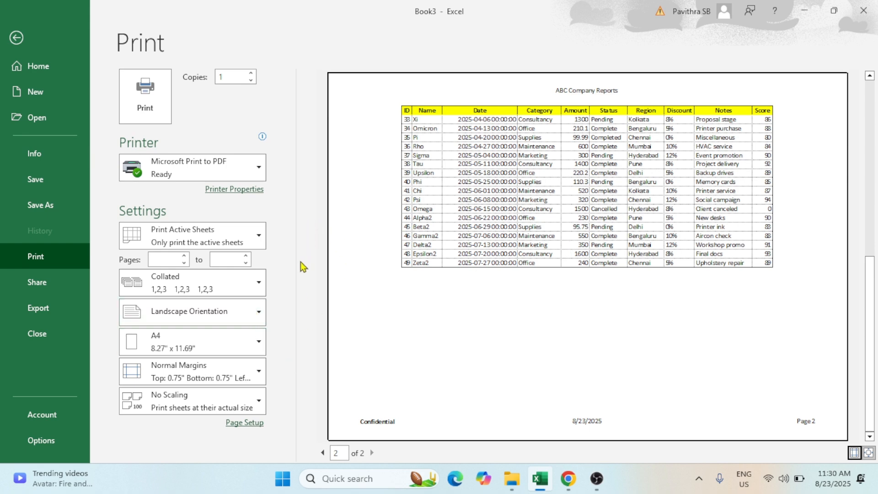
Choose Microsoft Print to PDF as the printer
left_click(228, 176)
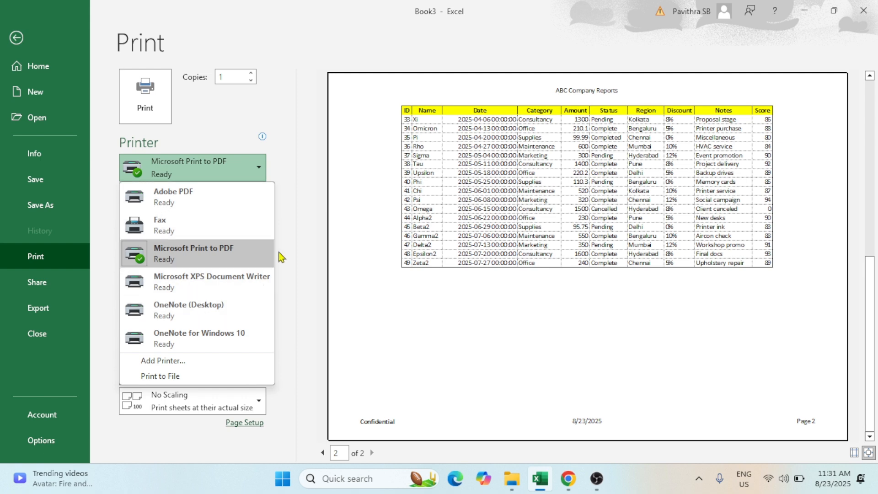
left_click(226, 261)
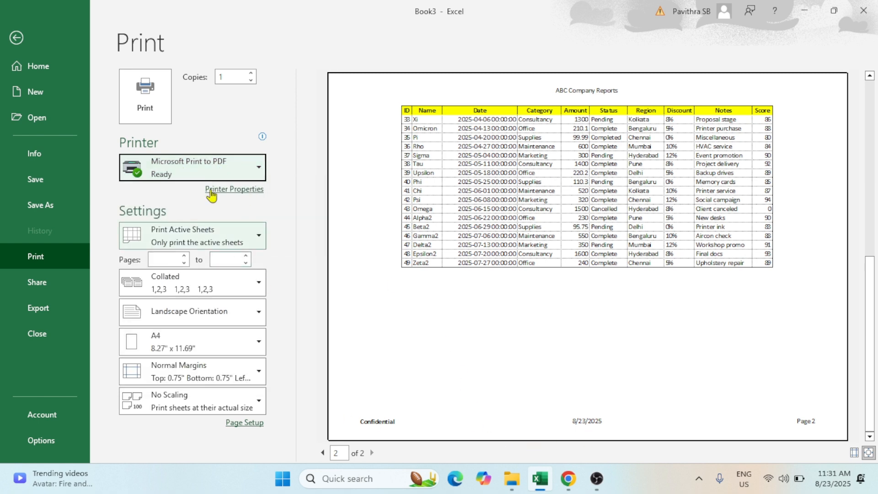
Print the worksheet to a PDF file named "ABC Company Reports" in the Sales folder
left_click(160, 116)
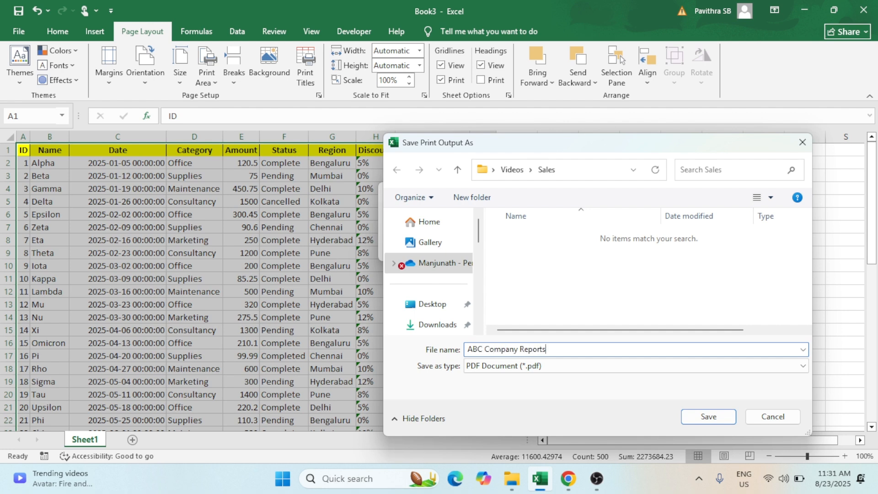
key("Return")
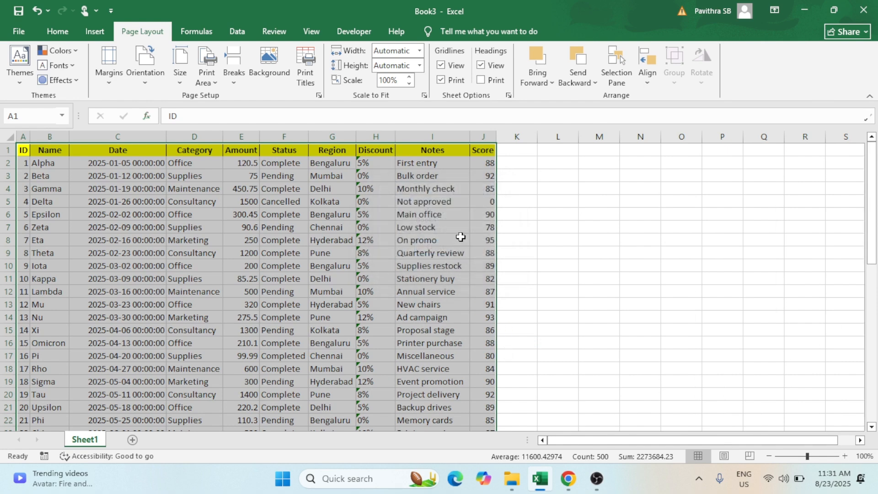
Switch to File Explorer, open the "ABC Company Reports" PDF from the Sales folder, and close the old Book2 browser tab
mouse_move(515, 490)
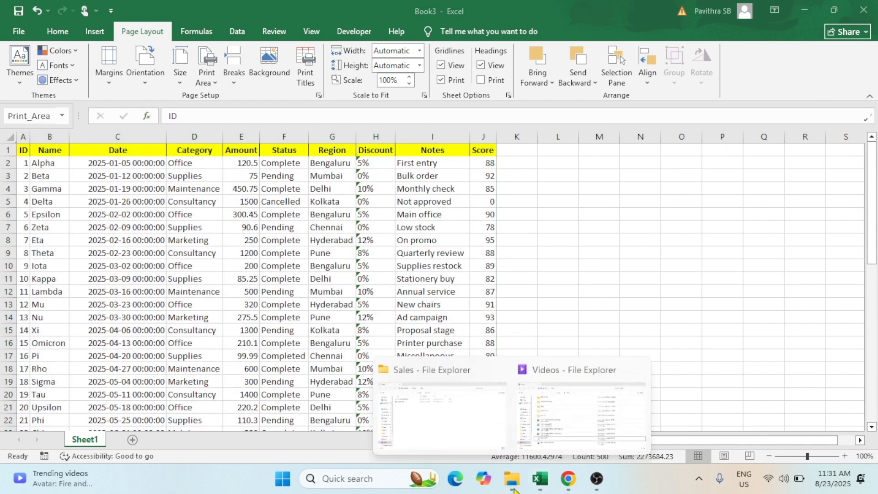
left_click(466, 432)
left_click(177, 120)
double_click(177, 120)
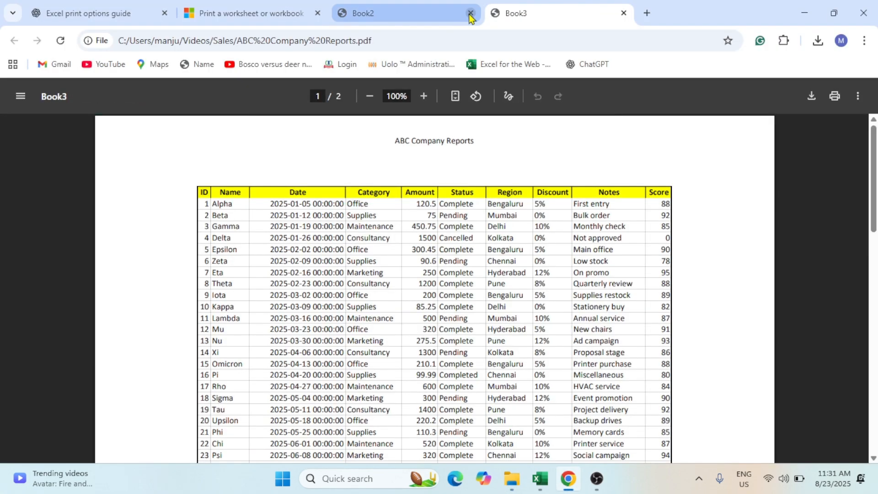
left_click(468, 14)
Check the header, title row, gridlines and footer on both pages of the PDF, and return to the Book3 workbook in Excel
scroll(436, 256, "down", 5)
scroll(436, 257, "down", 8)
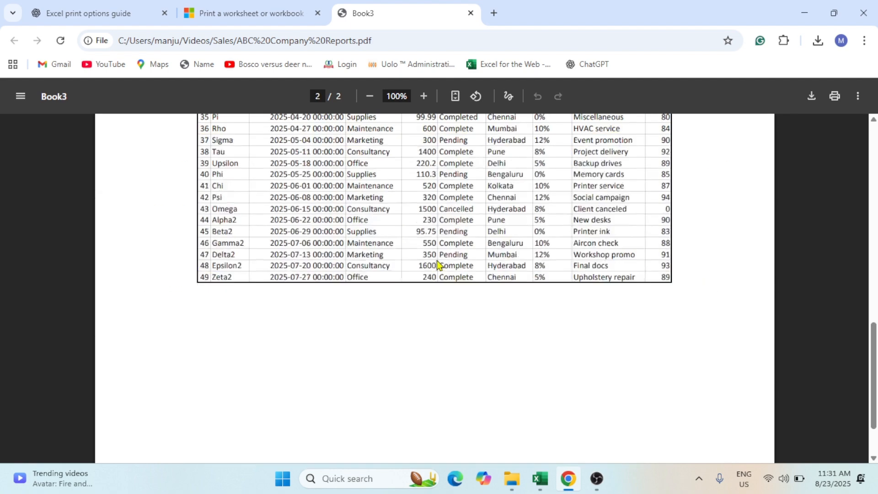
scroll(436, 265, "down", 2)
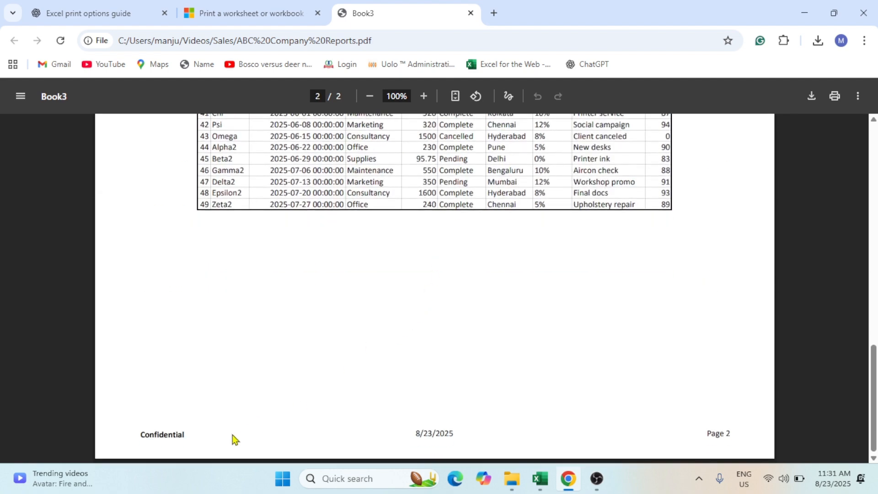
scroll(639, 401, "up", 15)
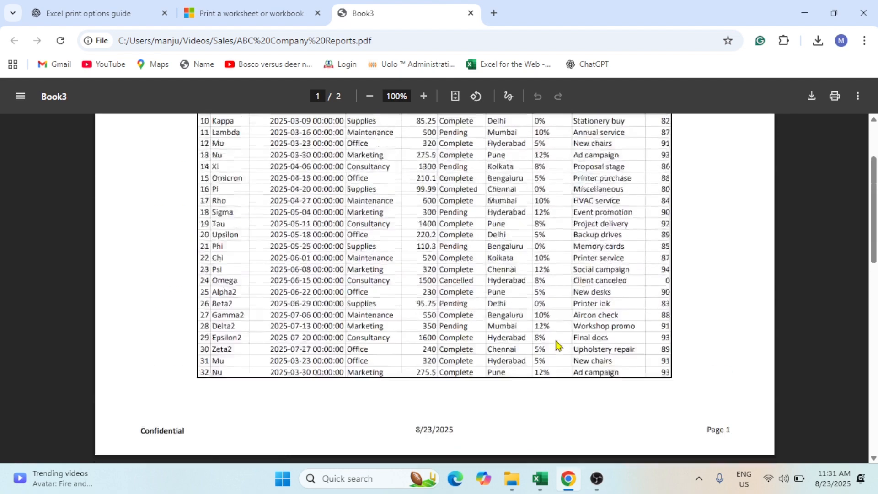
scroll(492, 308, "down", 15)
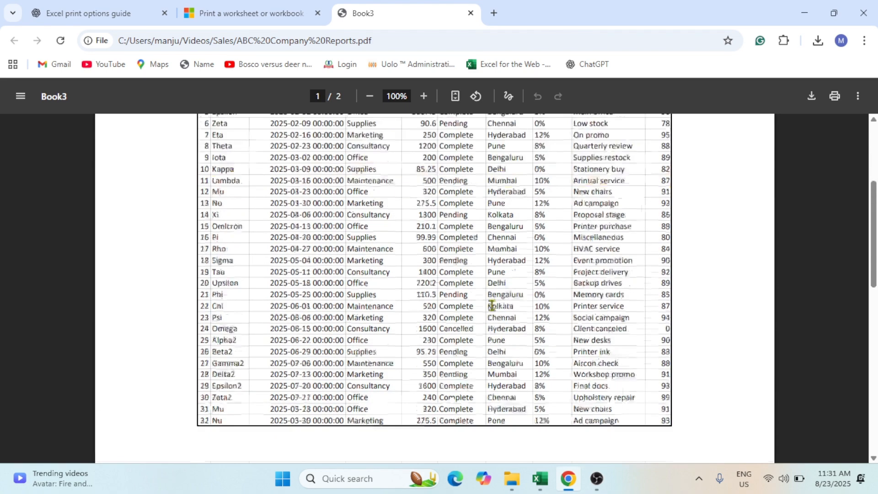
scroll(492, 312, "up", 15)
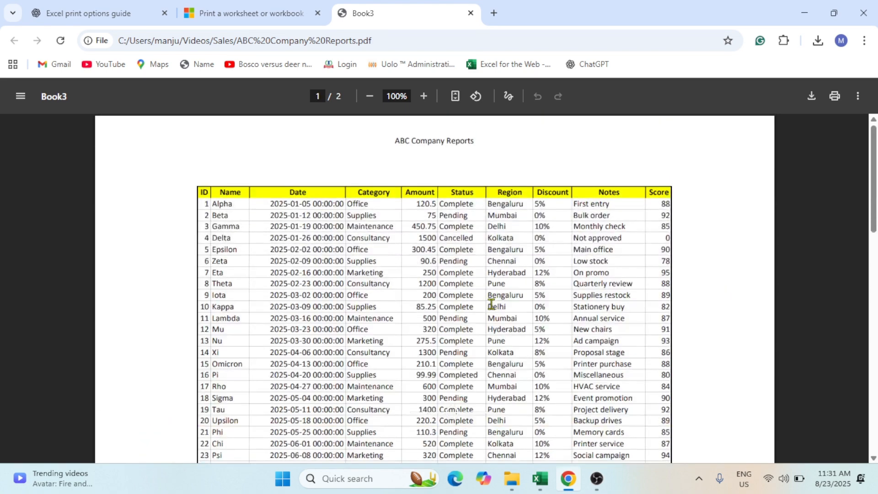
scroll(494, 329, "down", 2)
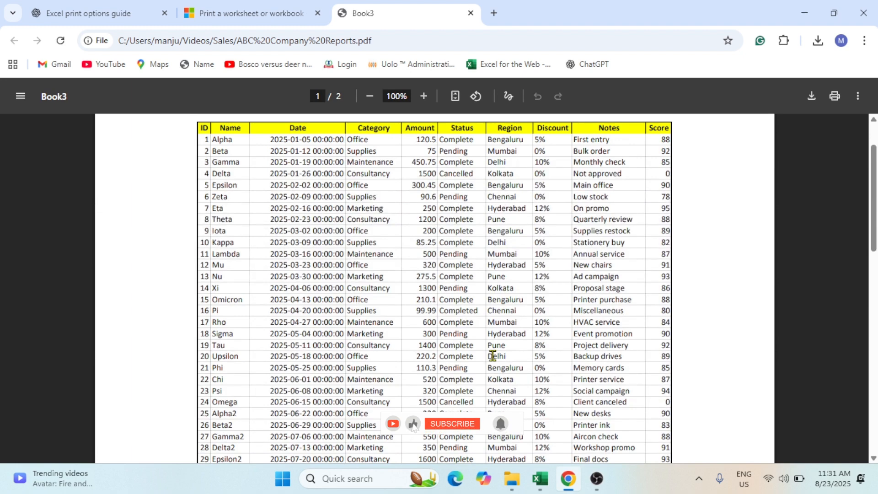
scroll(492, 355, "up", 2)
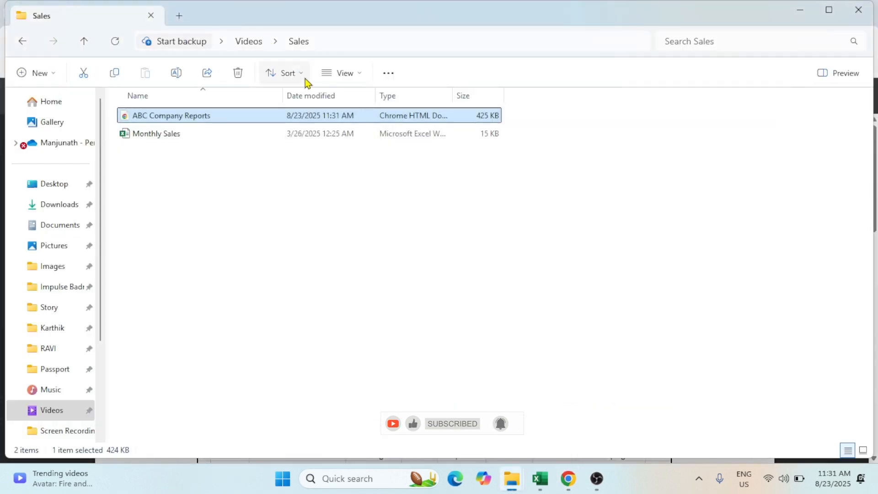
key("alt+Tab")
key("alt+Tab")
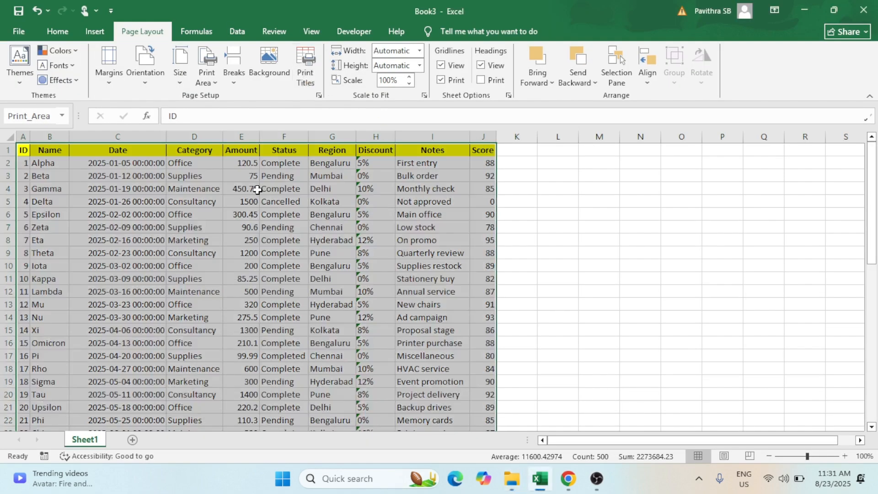